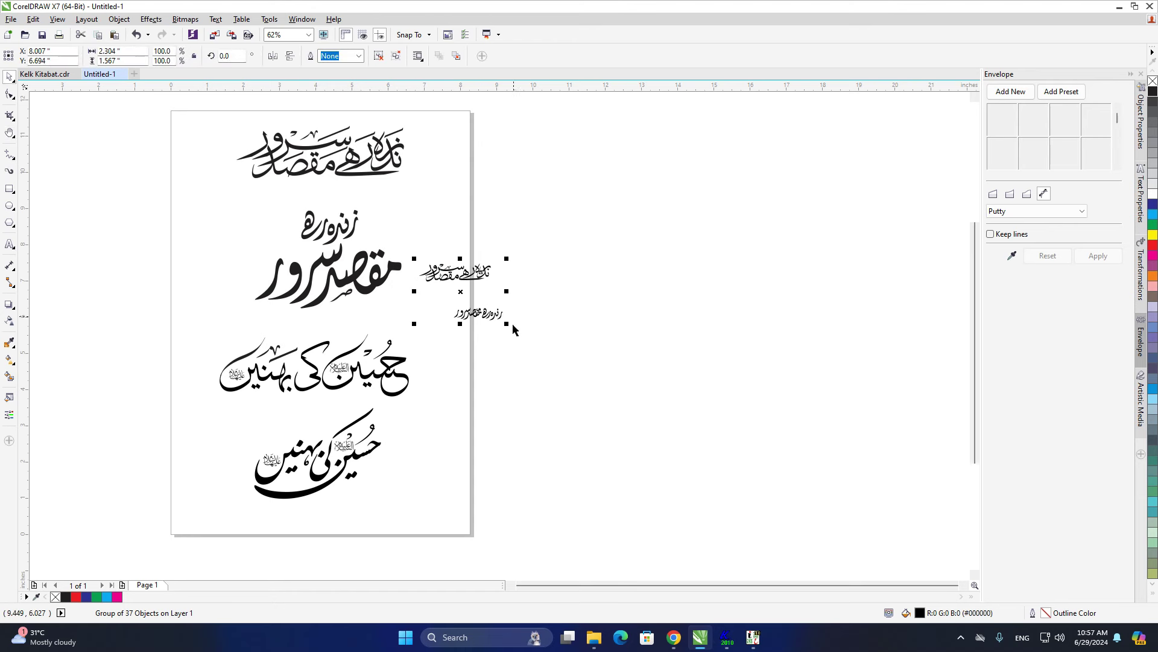
Enlarge the copied calligraphy group to about 4.48 by 3.05 inches beside the page and ungroup it
{"action": "left_click_drag", "start_coordinate": [507, 325], "coordinate": [584, 377]}
{"action": "left_click_drag", "start_coordinate": [504, 295], "coordinate": [608, 272]}
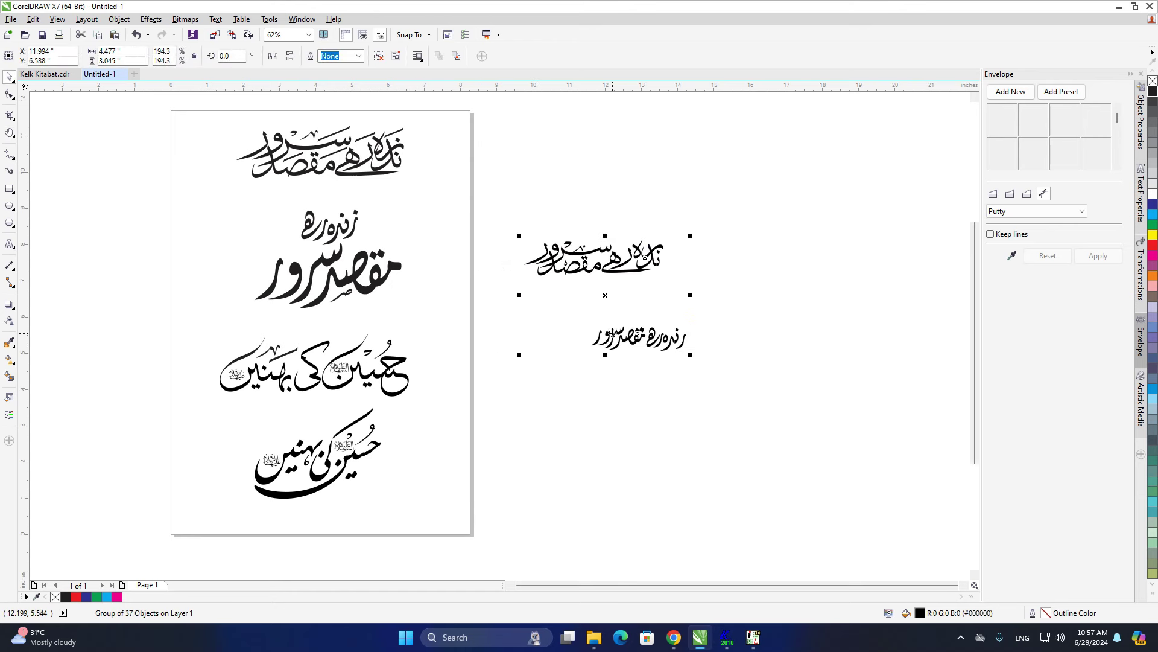
{"action": "scroll", "coordinate": [618, 289], "scroll_direction": "up", "scroll_amount": 5}
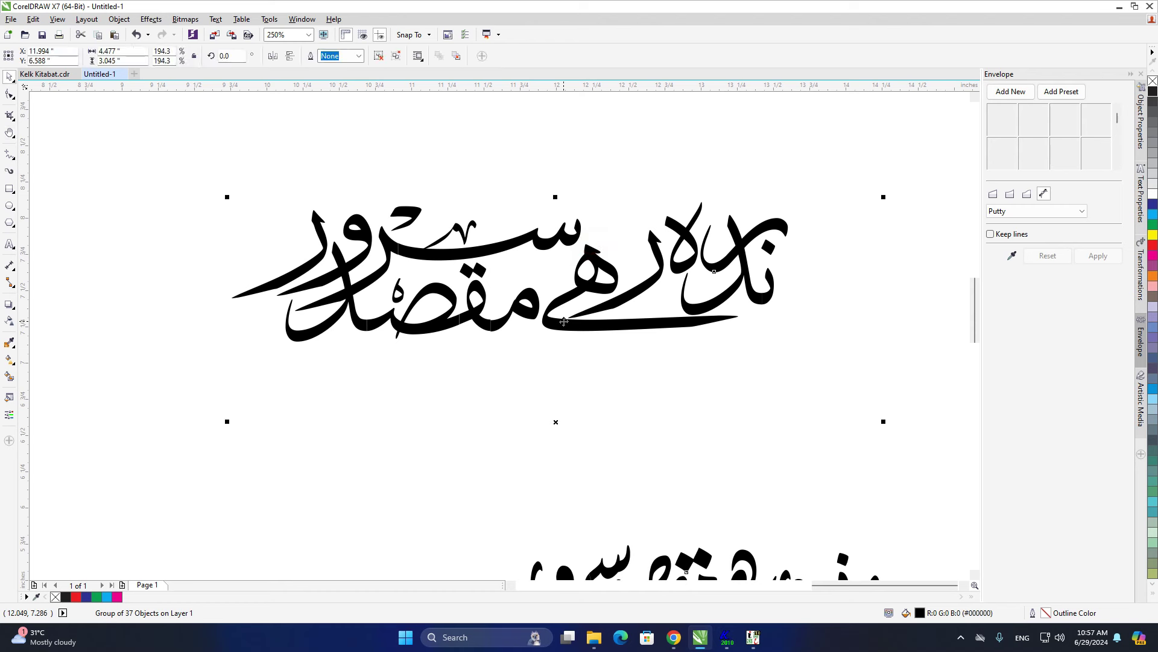
{"action": "key", "text": "ctrl+u"}
{"action": "left_click", "coordinate": [601, 369]}
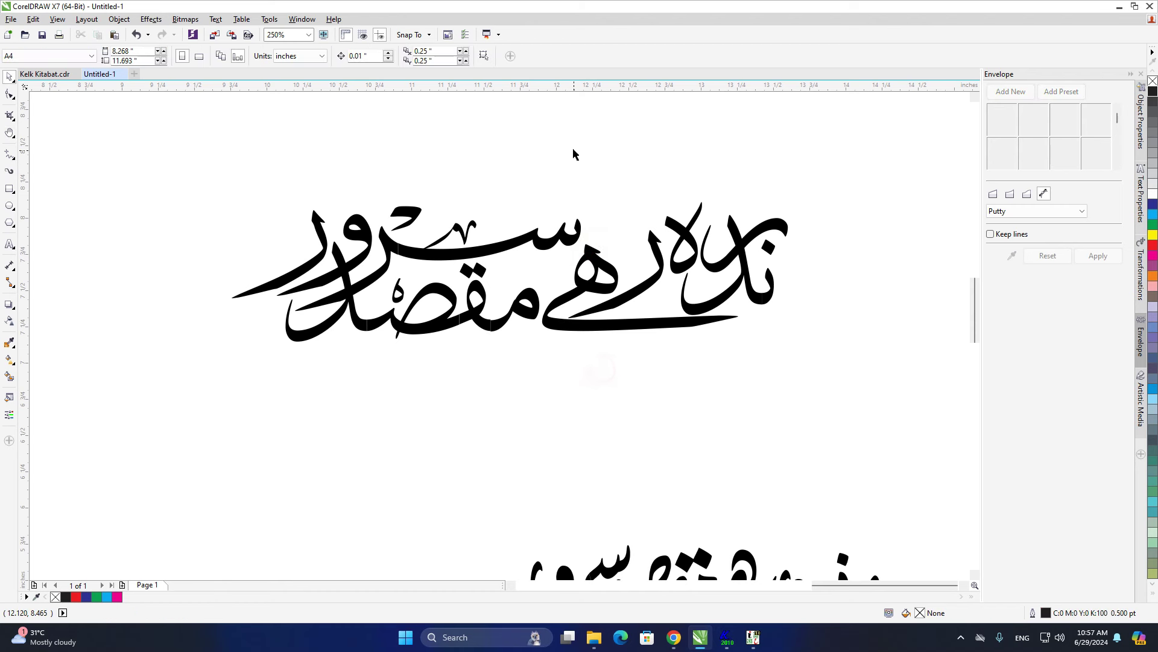
Place two horizontal guidelines framing the upper calligraphy line, one near its top edge and one near its baseline
{"action": "left_click_drag", "start_coordinate": [556, 120], "coordinate": [531, 202]}
{"action": "left_click_drag", "start_coordinate": [522, 309], "coordinate": [526, 339]}
{"action": "left_click", "coordinate": [542, 421]}
Weld the two overlapping lower letter pieces at the start of the upper line into one curve
{"action": "key", "text": "h"}
{"action": "scroll", "coordinate": [684, 301], "scroll_direction": "up", "scroll_amount": 1}
{"action": "left_click_drag", "start_coordinate": [734, 313], "coordinate": [536, 369]}
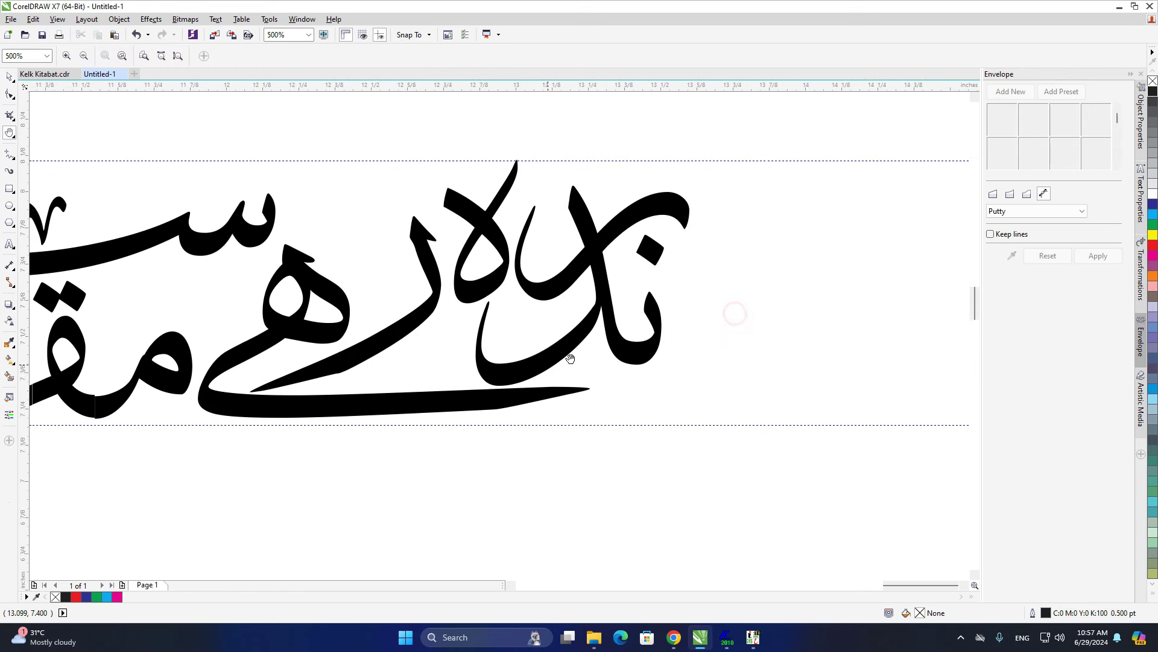
{"action": "key", "text": "space"}
{"action": "left_click", "coordinate": [645, 347]}
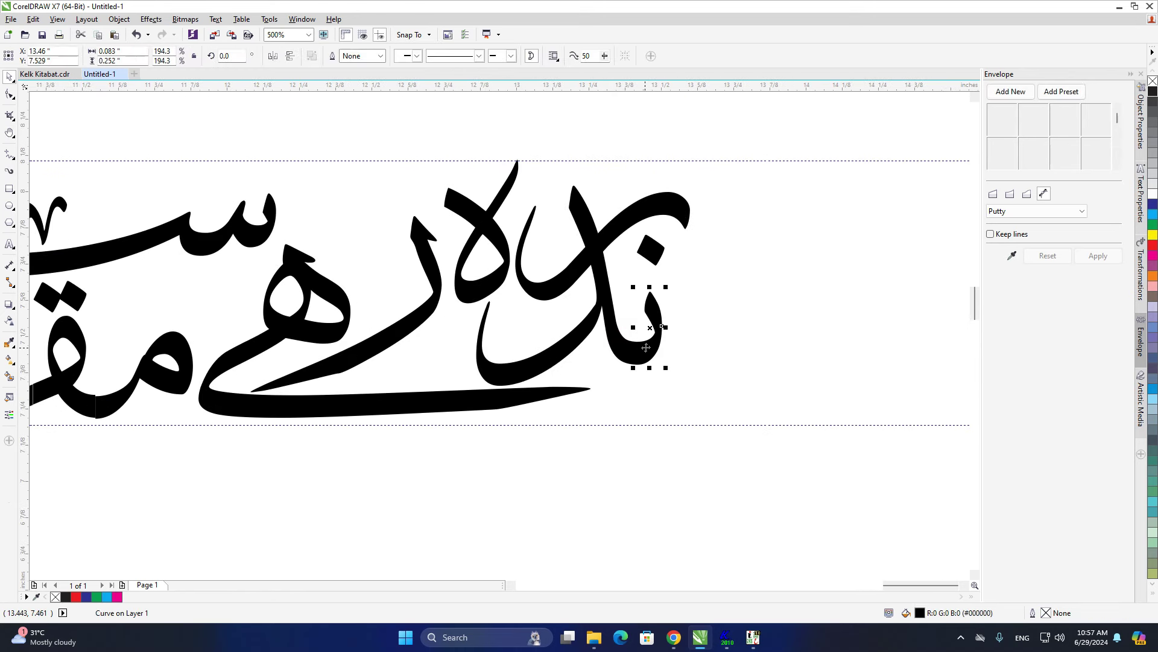
{"action": "left_click", "coordinate": [645, 347]}
{"action": "left_click", "coordinate": [617, 344], "text": "shift"}
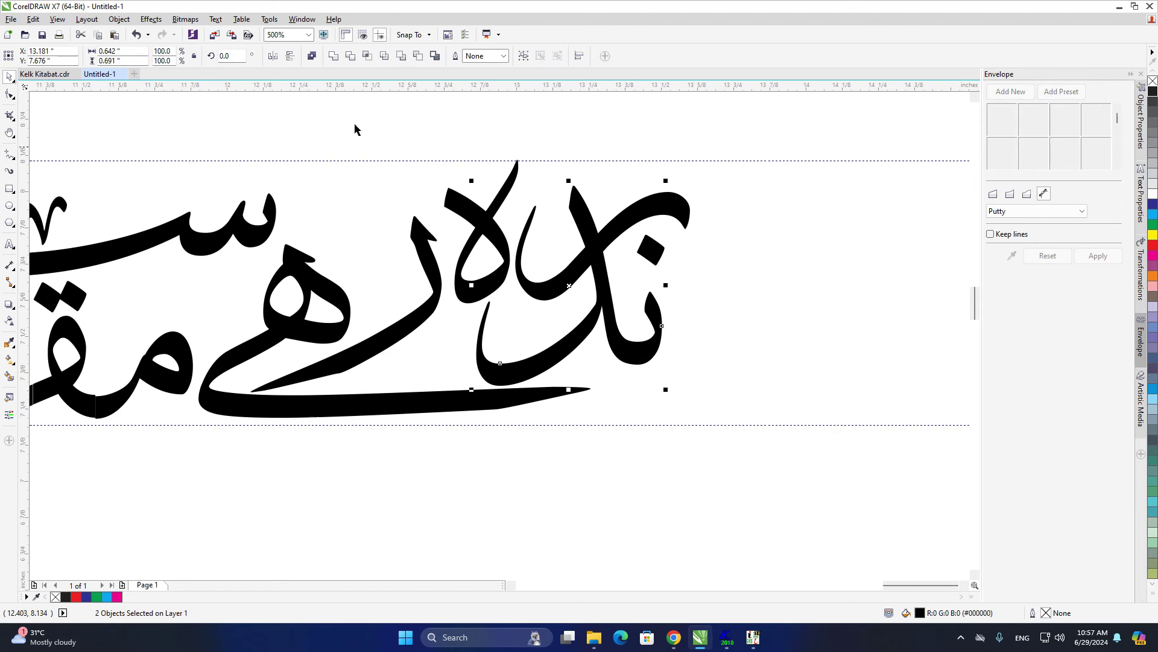
{"action": "left_click", "coordinate": [333, 57]}
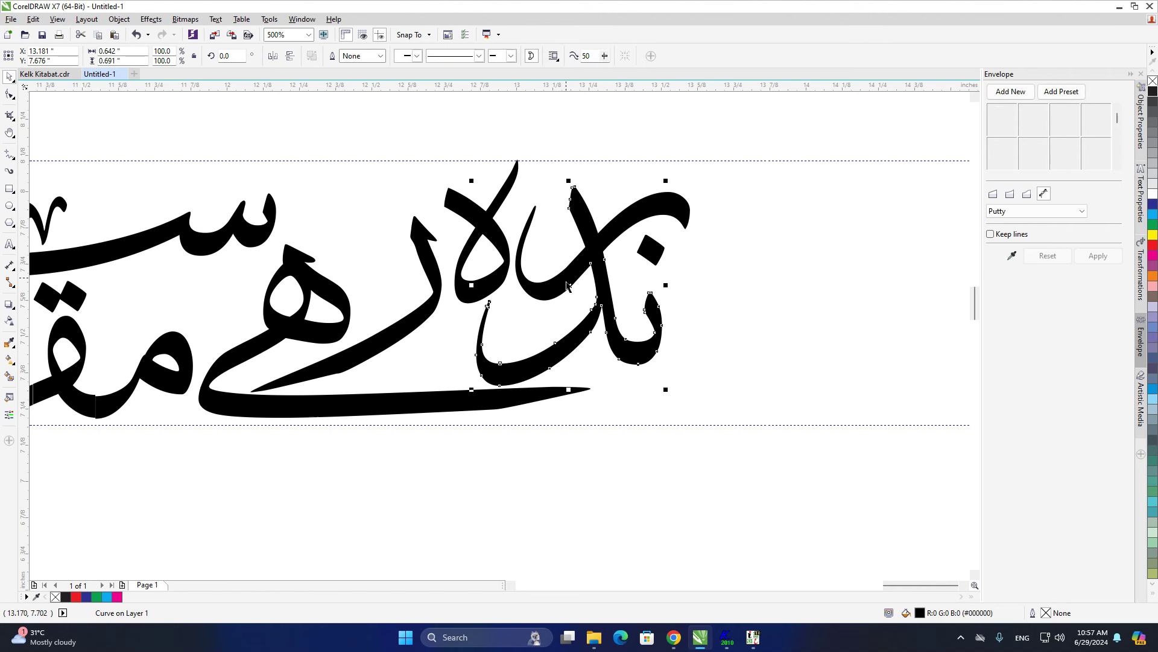
Duplicate the dot above the ز at the start of the line and adjust the position of the adjacent ه
{"action": "left_click", "coordinate": [649, 273]}
{"action": "left_click", "coordinate": [643, 256]}
{"action": "left_click_drag", "start_coordinate": [628, 179], "coordinate": [626, 178]}
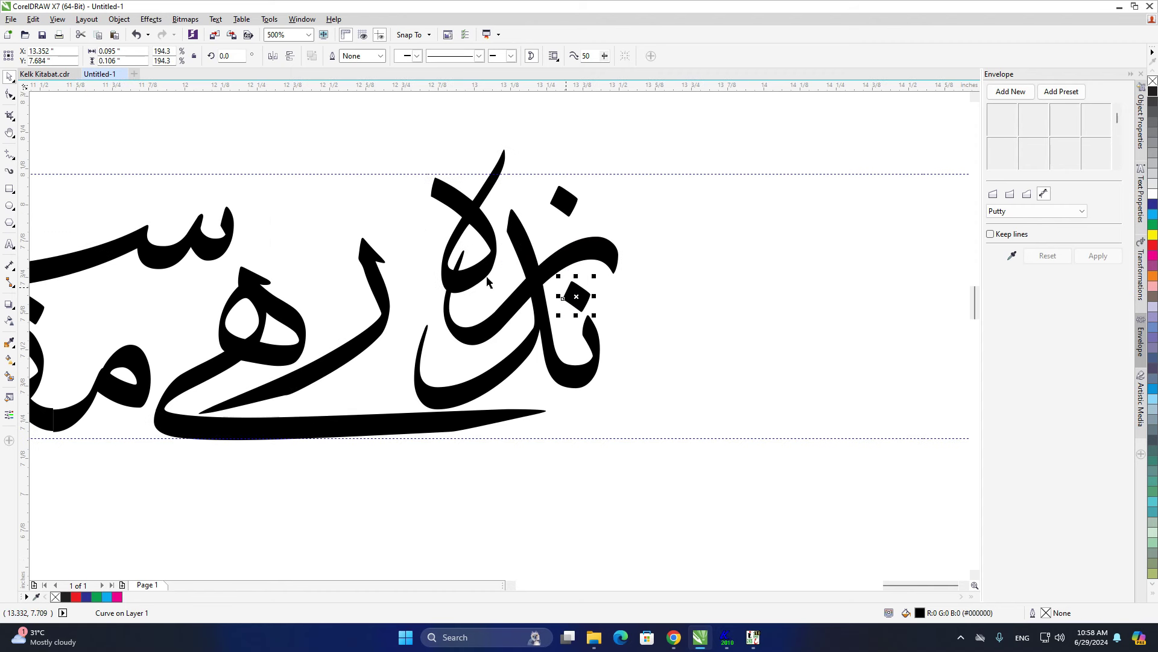
{"action": "left_click_drag", "start_coordinate": [575, 207], "coordinate": [574, 207]}
{"action": "left_click_drag", "start_coordinate": [477, 273], "coordinate": [474, 284]}
{"action": "left_click_drag", "start_coordinate": [672, 121], "coordinate": [663, 361]}
Weld the م and ق letter pieces of مقصد into one curve
{"action": "key", "text": "h"}
{"action": "right_click", "coordinate": [492, 352]}
{"action": "left_click_drag", "start_coordinate": [561, 363], "coordinate": [648, 357]}
{"action": "double_click", "coordinate": [589, 367]}
{"action": "double_click", "coordinate": [585, 380]}
{"action": "double_click", "coordinate": [586, 380]}
{"action": "left_click_drag", "start_coordinate": [581, 390], "coordinate": [592, 349]}
{"action": "key", "text": "space"}
{"action": "left_click", "coordinate": [549, 367], "text": "shift"}
{"action": "left_click", "coordinate": [333, 56]}
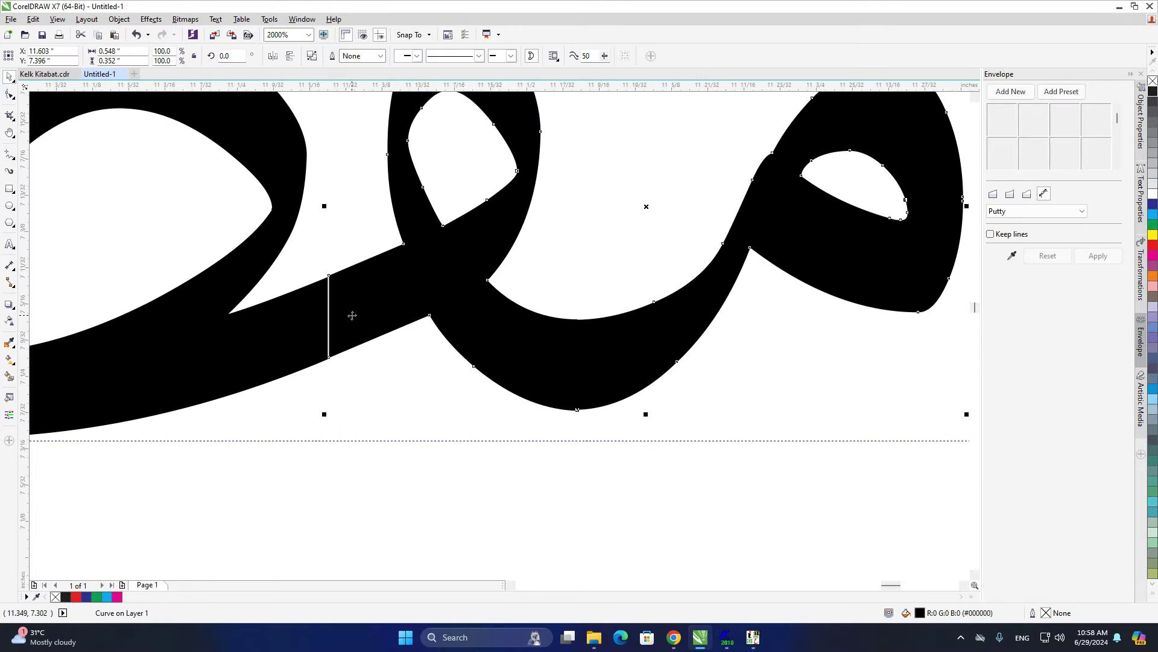
Weld the joined مق piece to the صد letters to close the seam between them
{"action": "scroll", "coordinate": [353, 320], "scroll_direction": "down", "scroll_amount": 2}
{"action": "scroll", "coordinate": [840, 276], "scroll_direction": "up", "scroll_amount": 4}
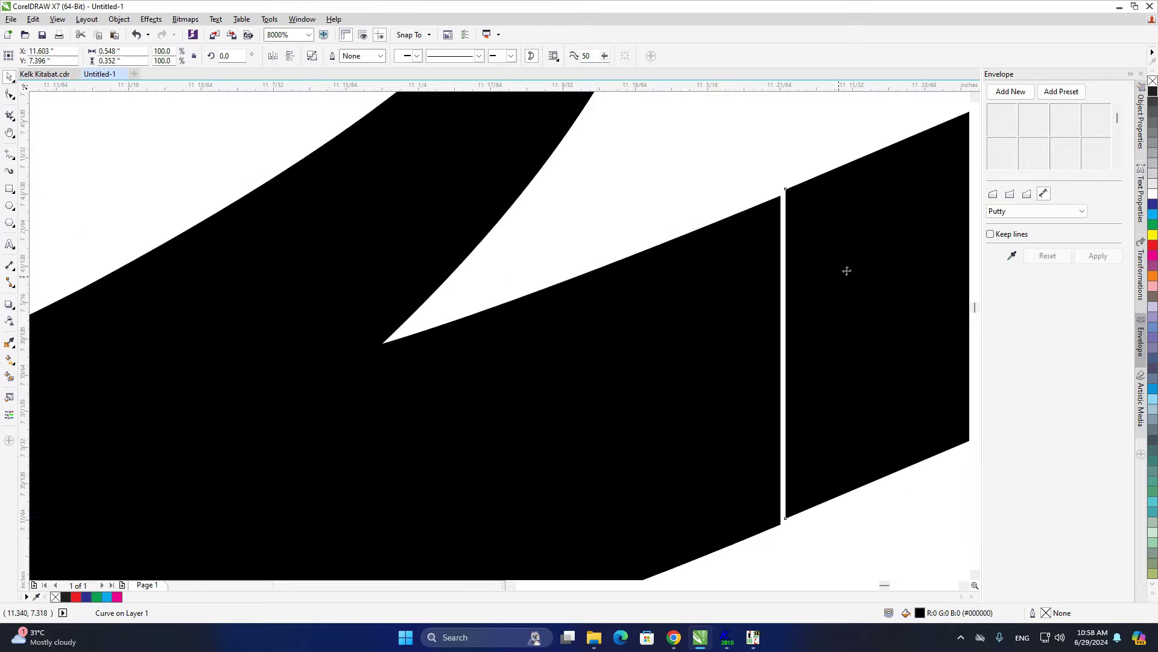
{"action": "scroll", "coordinate": [620, 238], "scroll_direction": "down", "scroll_amount": 4}
{"action": "scroll", "coordinate": [573, 324], "scroll_direction": "up", "scroll_amount": 2}
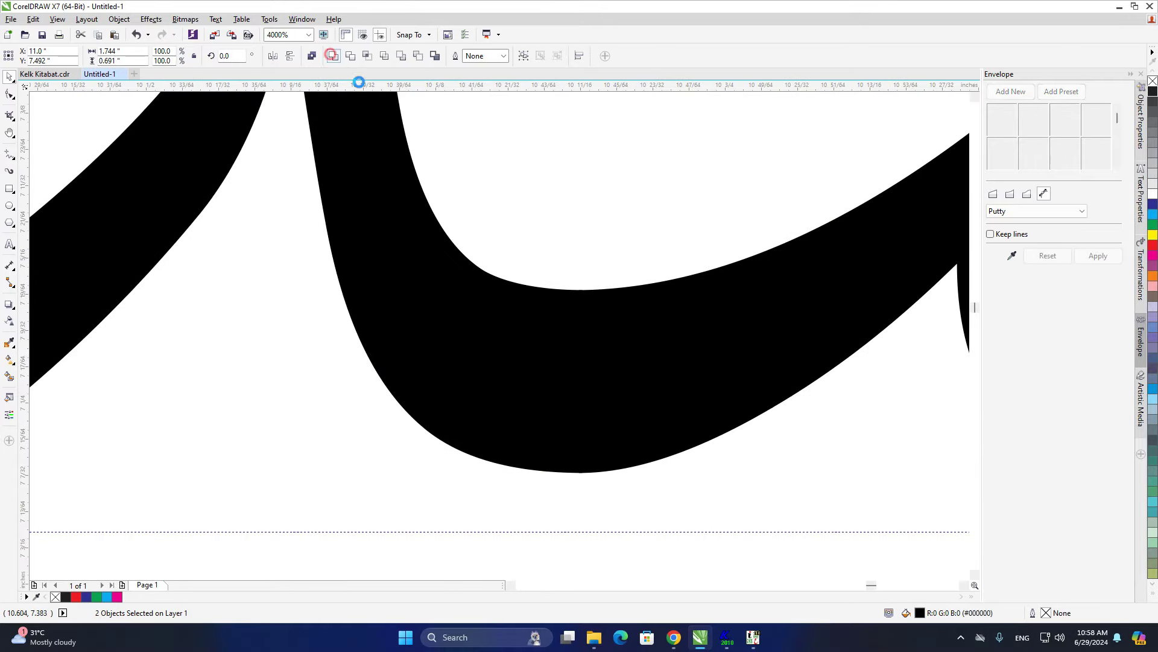
Weld the two abutting pieces of the long stroke in سرور into one curve
{"action": "scroll", "coordinate": [573, 325], "scroll_direction": "down", "scroll_amount": 2}
{"action": "left_click", "coordinate": [422, 248]}
{"action": "scroll", "coordinate": [389, 238], "scroll_direction": "up", "scroll_amount": 3}
{"action": "left_click", "coordinate": [388, 241], "text": "shift"}
{"action": "left_click", "coordinate": [331, 57]}
Reposition the small decorative marks above the long stroke of سرور and inside the مقصد letters
{"action": "scroll", "coordinate": [413, 261], "scroll_direction": "down", "scroll_amount": 3}
{"action": "mouse_move", "coordinate": [664, 313]}
{"action": "left_mouse_down"}
{"action": "mouse_move", "coordinate": [687, 321]}
{"action": "mouse_move", "coordinate": [620, 320]}
{"action": "left_mouse_up"}
{"action": "left_click", "coordinate": [620, 320]}
{"action": "left_click", "coordinate": [412, 188]}
{"action": "mouse_move", "coordinate": [424, 177]}
{"action": "left_mouse_down"}
{"action": "mouse_move", "coordinate": [403, 192]}
{"action": "mouse_move", "coordinate": [355, 186]}
{"action": "left_mouse_up"}
{"action": "left_click_drag", "start_coordinate": [496, 232], "coordinate": [486, 220]}
{"action": "scroll", "coordinate": [579, 336], "scroll_direction": "down", "scroll_amount": 2}
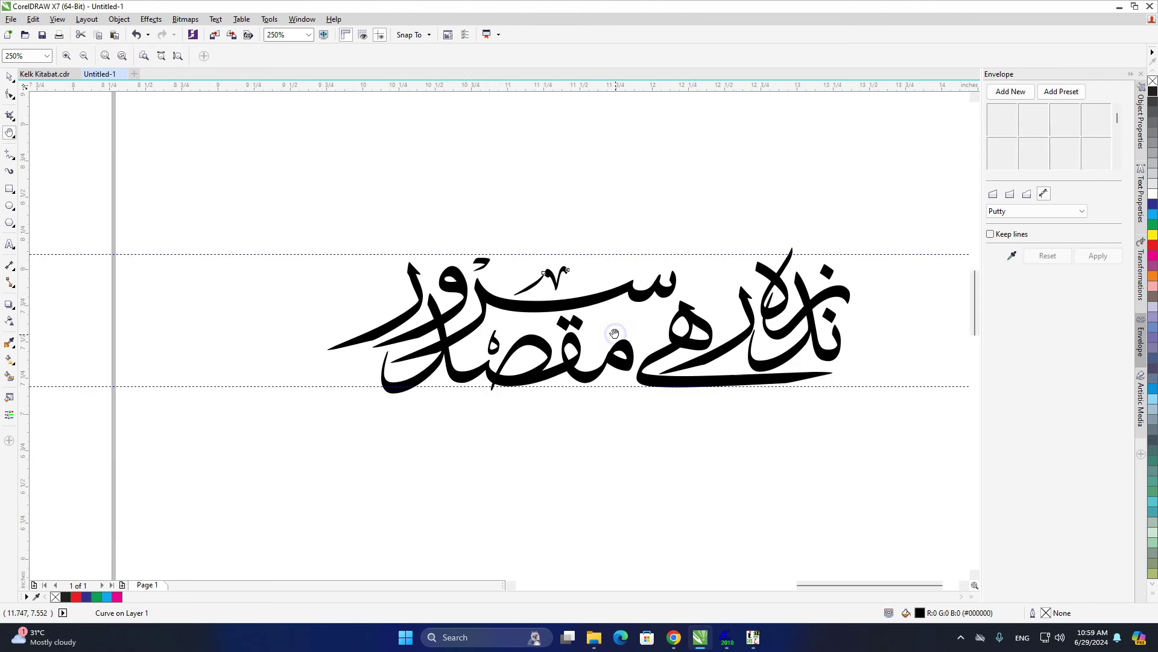
{"action": "left_click_drag", "start_coordinate": [484, 306], "coordinate": [472, 321]}
Review the joined calligraphy line and compare it with the finished reference version on the page
{"action": "key", "text": "h"}
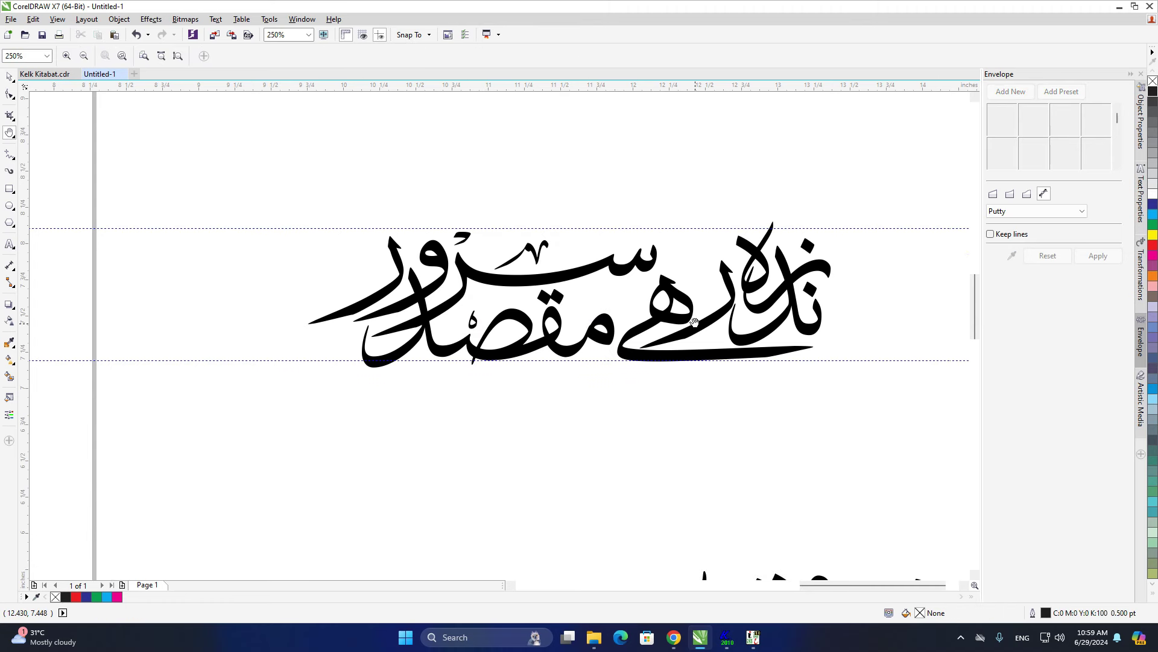
{"action": "left_click_drag", "start_coordinate": [724, 299], "coordinate": [617, 351]}
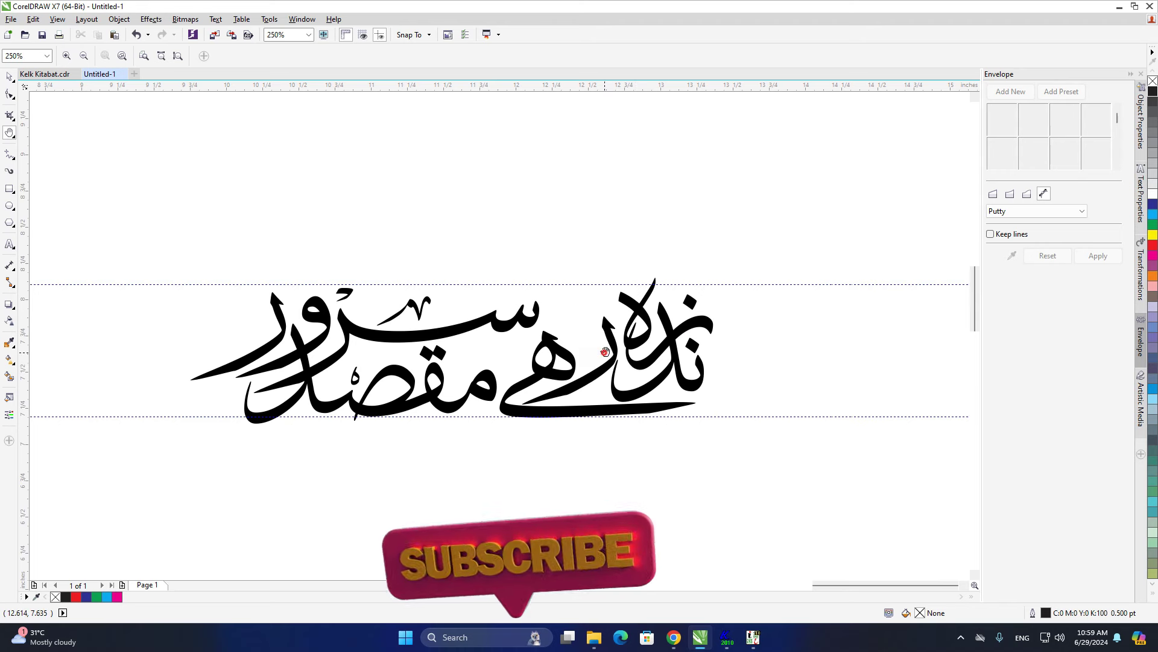
{"action": "left_click_drag", "start_coordinate": [606, 352], "coordinate": [619, 357]}
{"action": "right_click", "coordinate": [578, 350]}
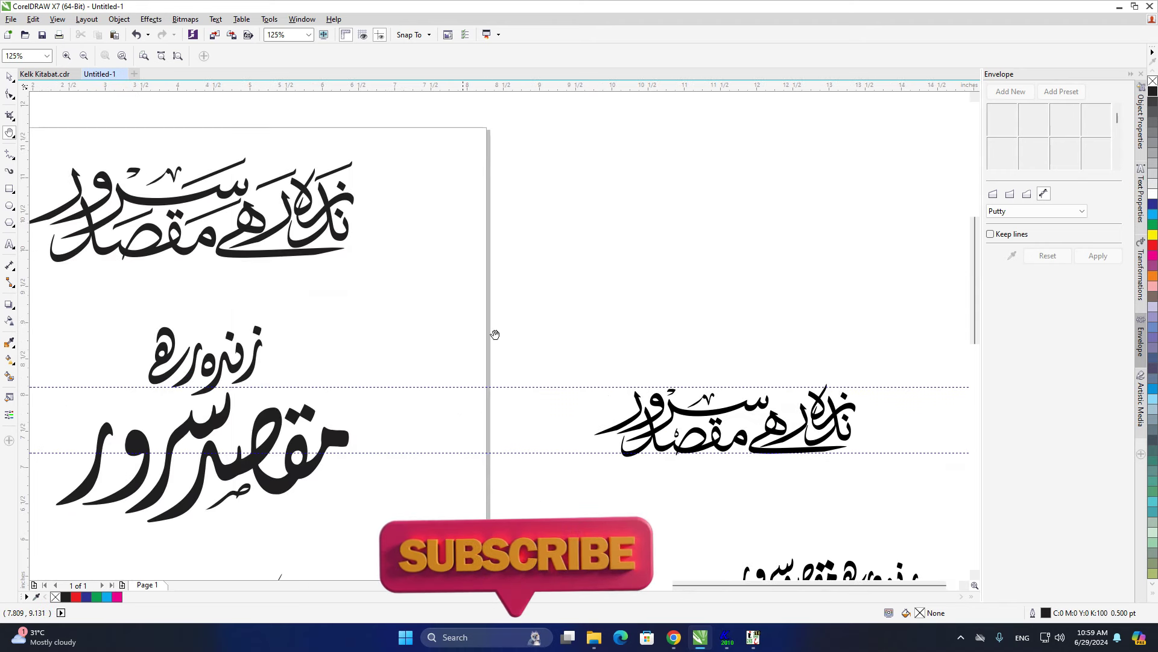
{"action": "left_click_drag", "start_coordinate": [567, 338], "coordinate": [523, 318]}
{"action": "double_click", "coordinate": [677, 354]}
{"action": "left_click_drag", "start_coordinate": [736, 358], "coordinate": [516, 350]}
{"action": "key", "text": "space"}
{"action": "left_click", "coordinate": [423, 267]}
Add the artistic text "asdfghjk" in the AGA Islamic Phrases font above the calligraphy and split it into separate phrases
{"action": "key", "text": "F8"}
{"action": "left_click", "coordinate": [343, 264]}
{"action": "left_click", "coordinate": [331, 56]}
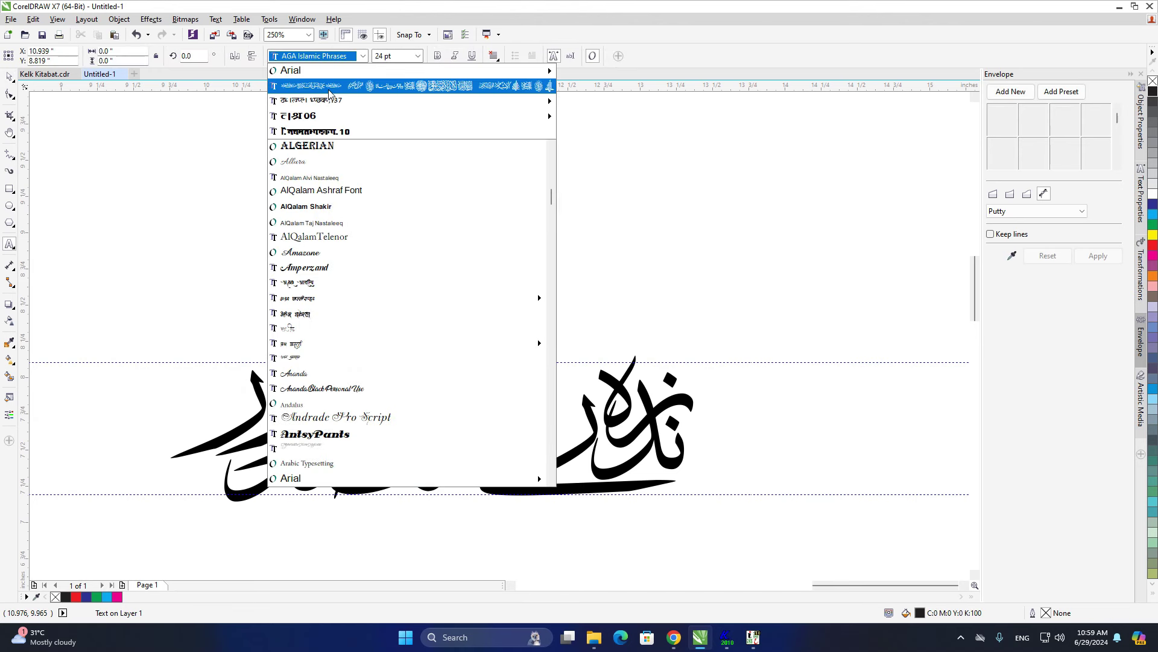
{"action": "left_click", "coordinate": [329, 89]}
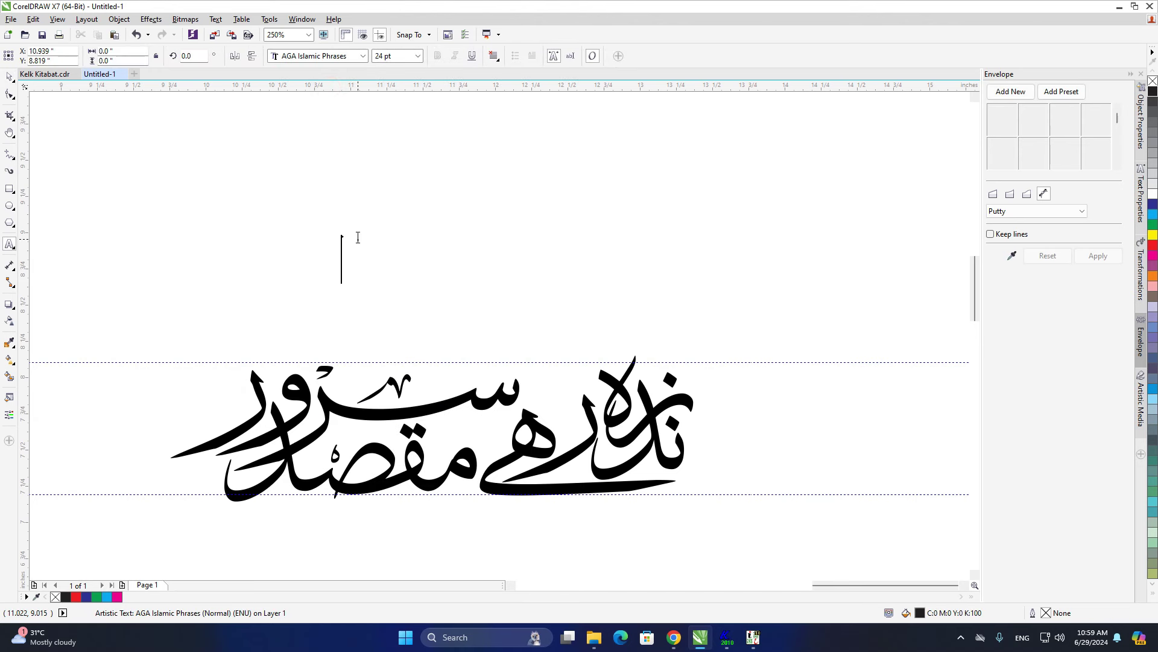
{"action": "type", "text": "asdfghjk"}
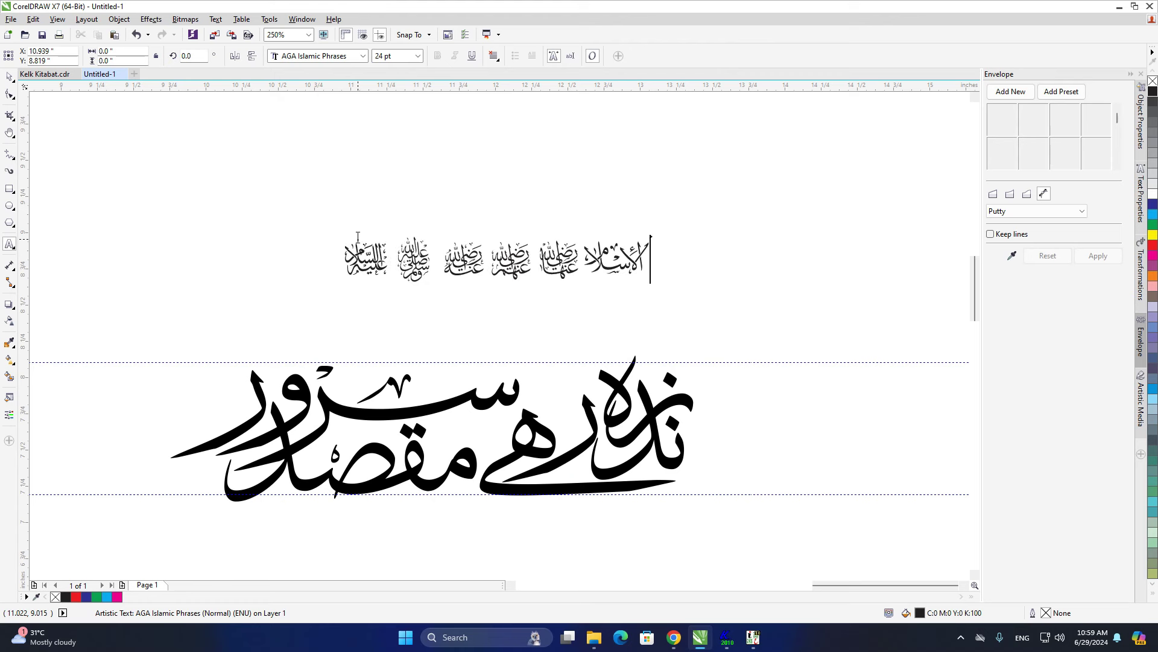
{"action": "key", "text": "ctrl+space"}
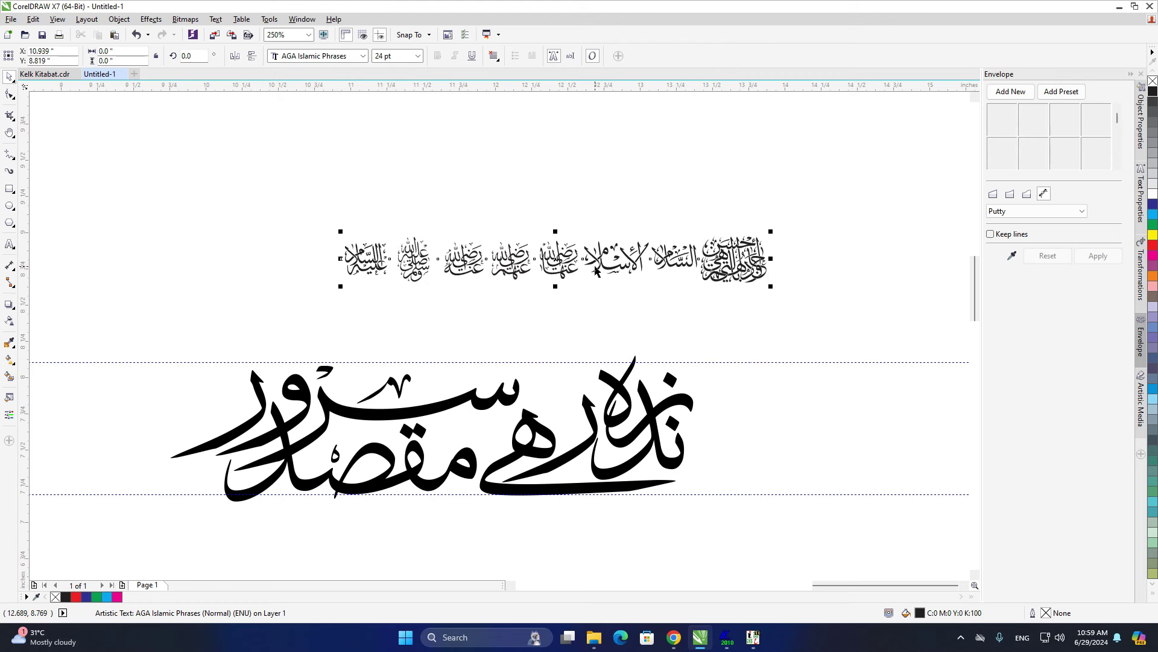
{"action": "scroll", "coordinate": [561, 272], "scroll_direction": "up", "scroll_amount": 2}
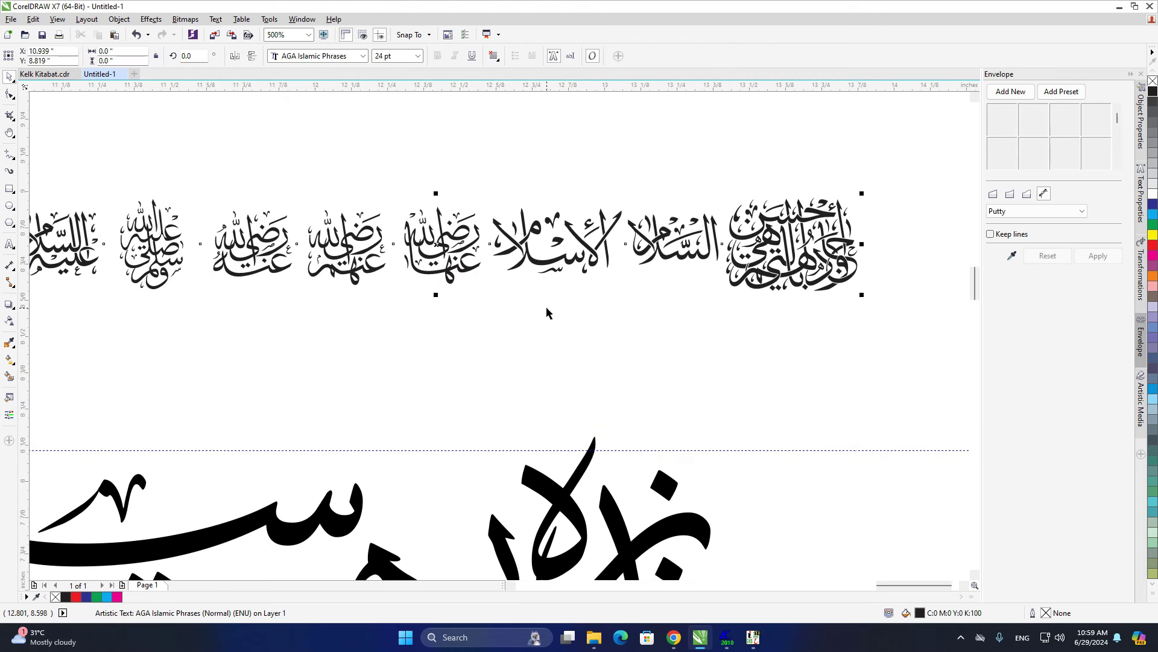
{"action": "left_click", "coordinate": [512, 314]}
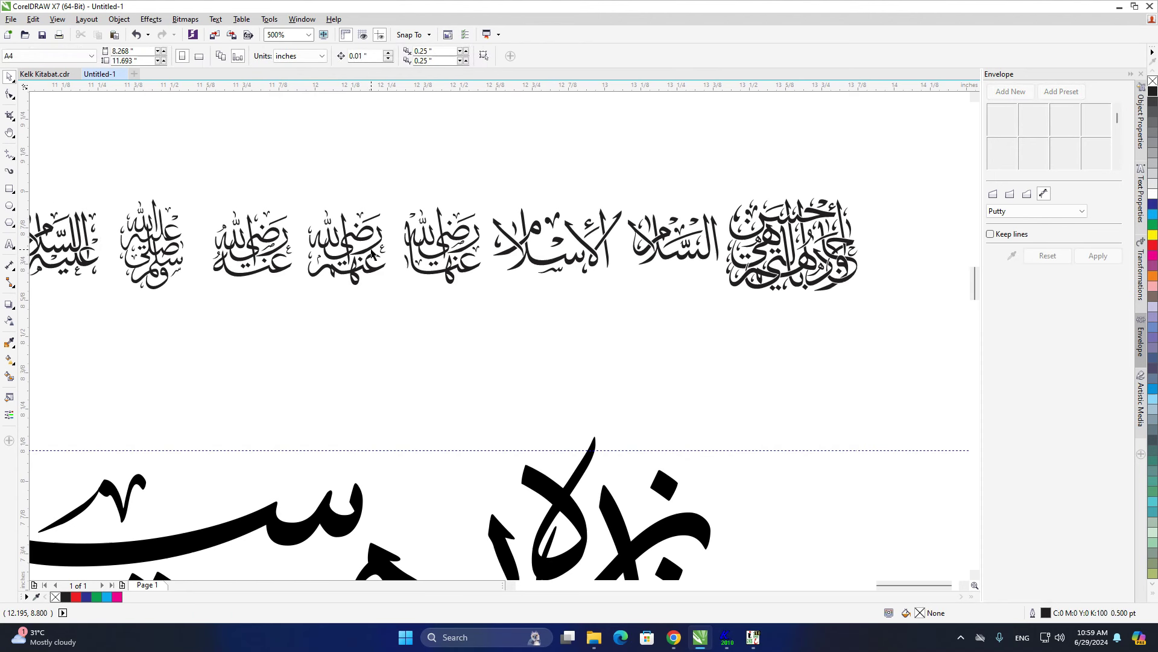
{"action": "left_click", "coordinate": [372, 253]}
{"action": "left_click_drag", "start_coordinate": [275, 250], "coordinate": [316, 371]}
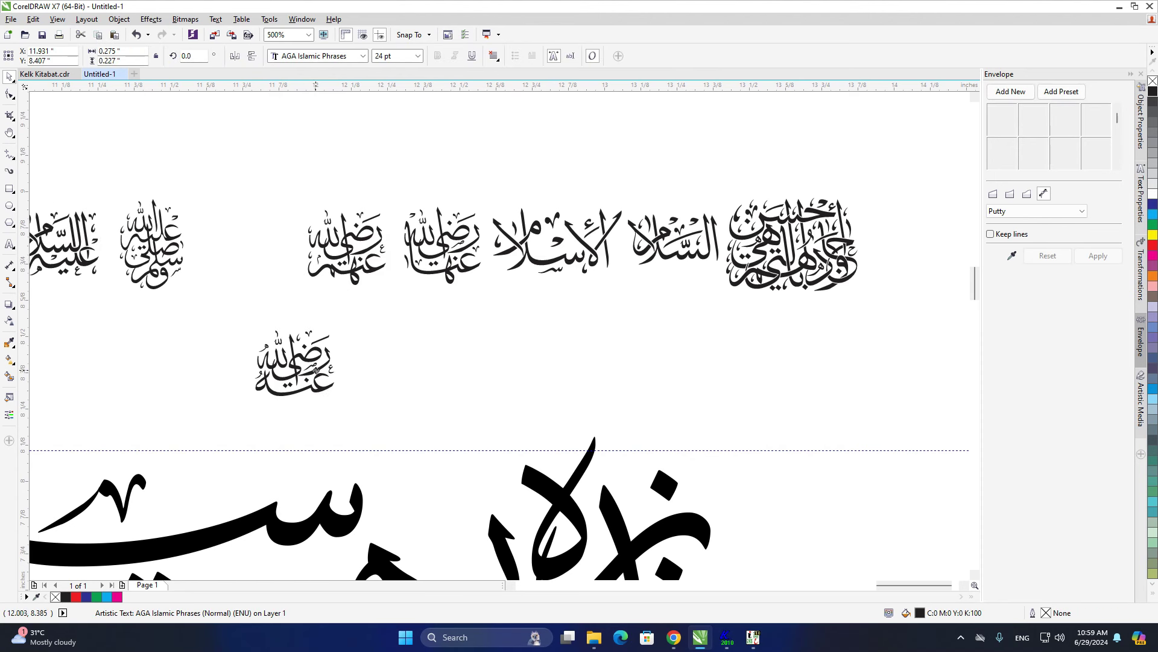
{"action": "key", "text": "ctrl+z"}
Enlarge the fifth phrase (رضی اللہ عنہا) to about 0.5 inch and break it apart into separate curves
{"action": "left_click", "coordinate": [474, 245]}
{"action": "left_click_drag", "start_coordinate": [455, 235], "coordinate": [516, 284]}
{"action": "key", "text": "ctrl+q"}
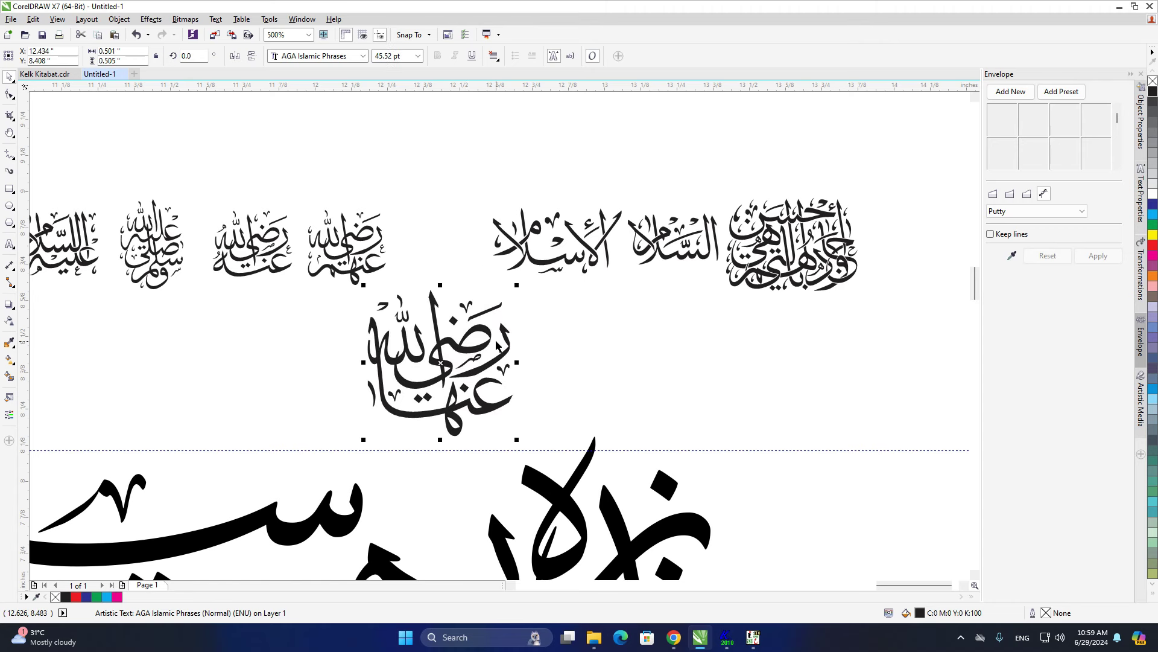
{"action": "left_click_drag", "start_coordinate": [479, 374], "coordinate": [637, 302]}
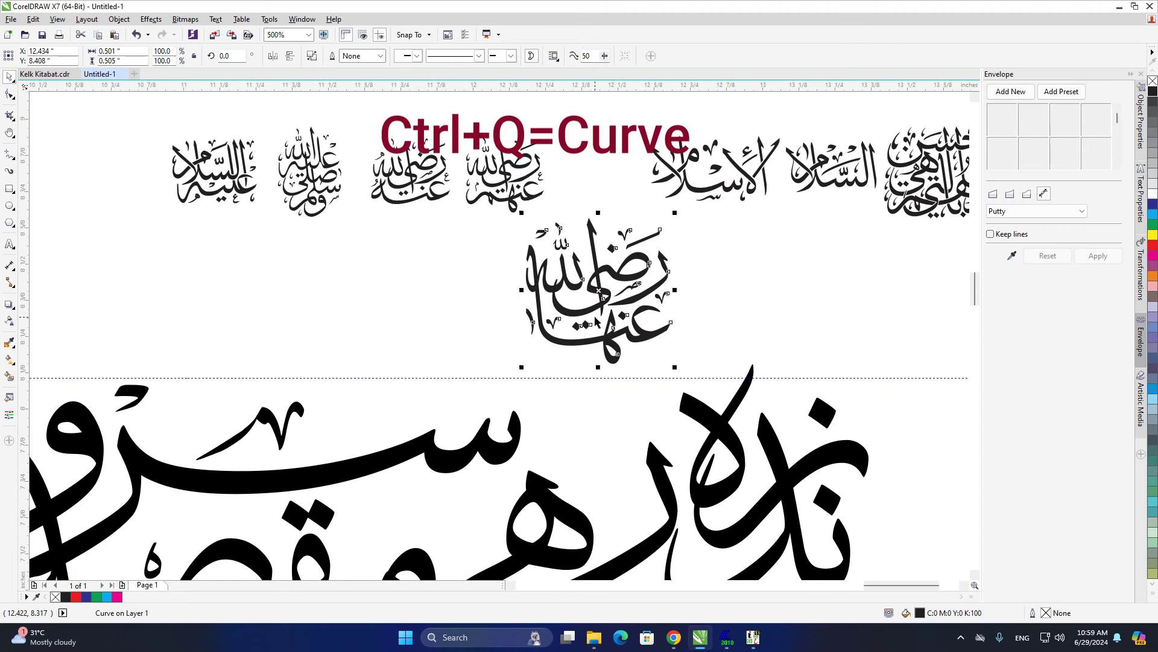
{"action": "key", "text": "ctrl+k"}
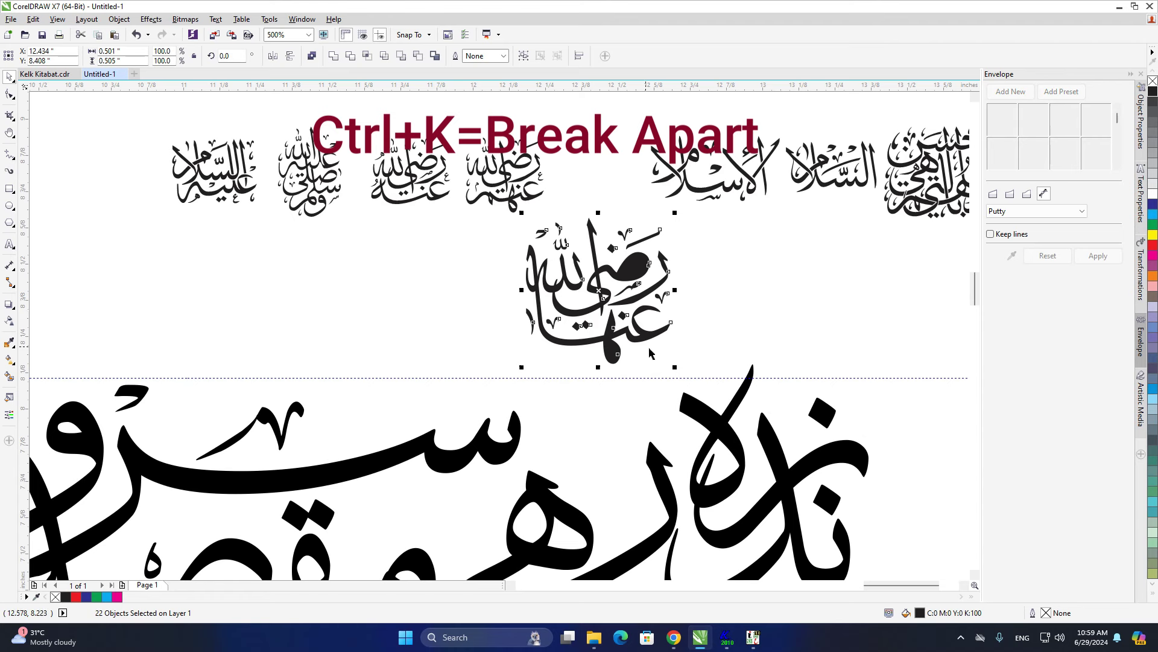
{"action": "left_click", "coordinate": [650, 352]}
Combine the parts of the small ص-shaped mark and move it and a slanted stroke clear of the phrase
{"action": "scroll", "coordinate": [656, 325], "scroll_direction": "up", "scroll_amount": 4}
{"action": "left_click_drag", "start_coordinate": [680, 184], "coordinate": [525, 293]}
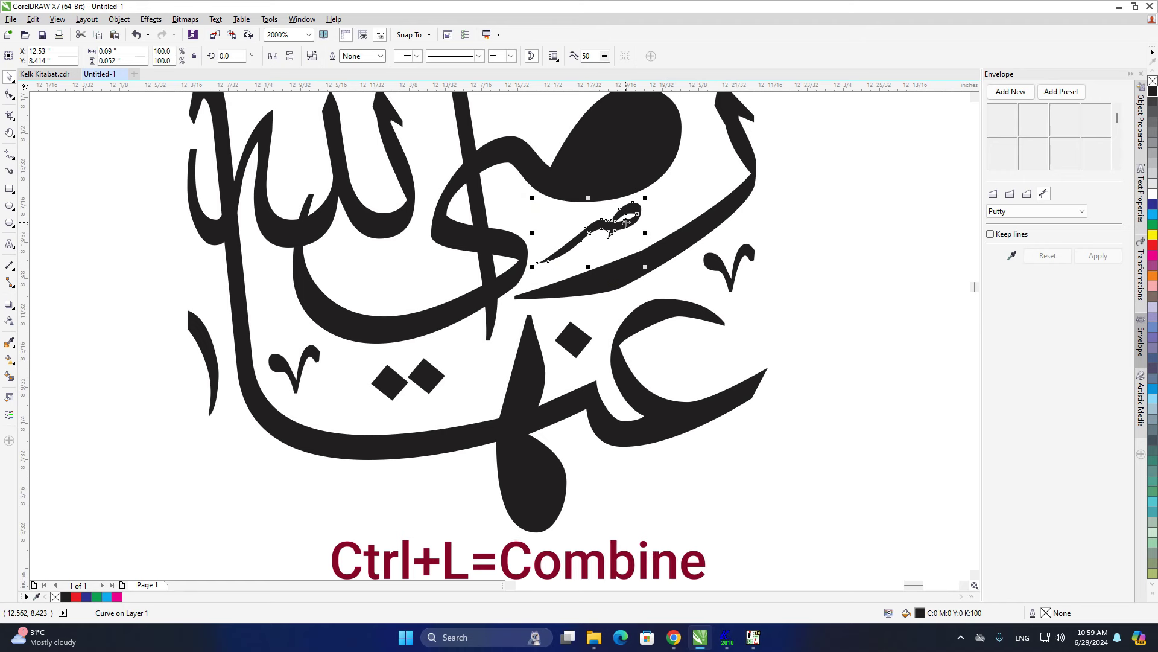
{"action": "key", "text": "ctrl+l"}
{"action": "key", "text": "h"}
{"action": "scroll", "coordinate": [614, 231], "scroll_direction": "down", "scroll_amount": 1}
{"action": "mouse_move", "coordinate": [646, 281]}
{"action": "left_mouse_down"}
{"action": "mouse_move", "coordinate": [614, 231]}
{"action": "mouse_move", "coordinate": [873, 296]}
{"action": "left_mouse_up"}
{"action": "mouse_move", "coordinate": [605, 119]}
{"action": "left_mouse_down"}
{"action": "mouse_move", "coordinate": [721, 204]}
{"action": "mouse_move", "coordinate": [809, 289]}
{"action": "left_mouse_up"}
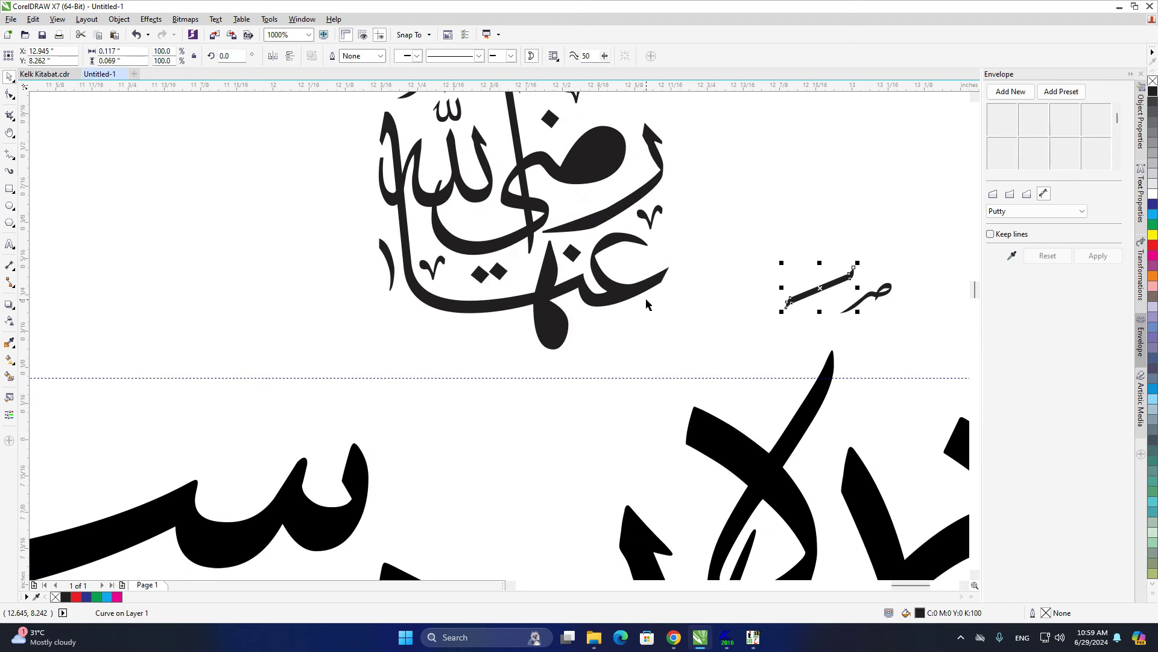
Delete the remaining pieces of the broken-apart phrase
{"action": "scroll", "coordinate": [663, 299], "scroll_direction": "down", "scroll_amount": 1}
{"action": "left_click_drag", "start_coordinate": [682, 173], "coordinate": [471, 326]}
{"action": "key", "text": "Delete"}
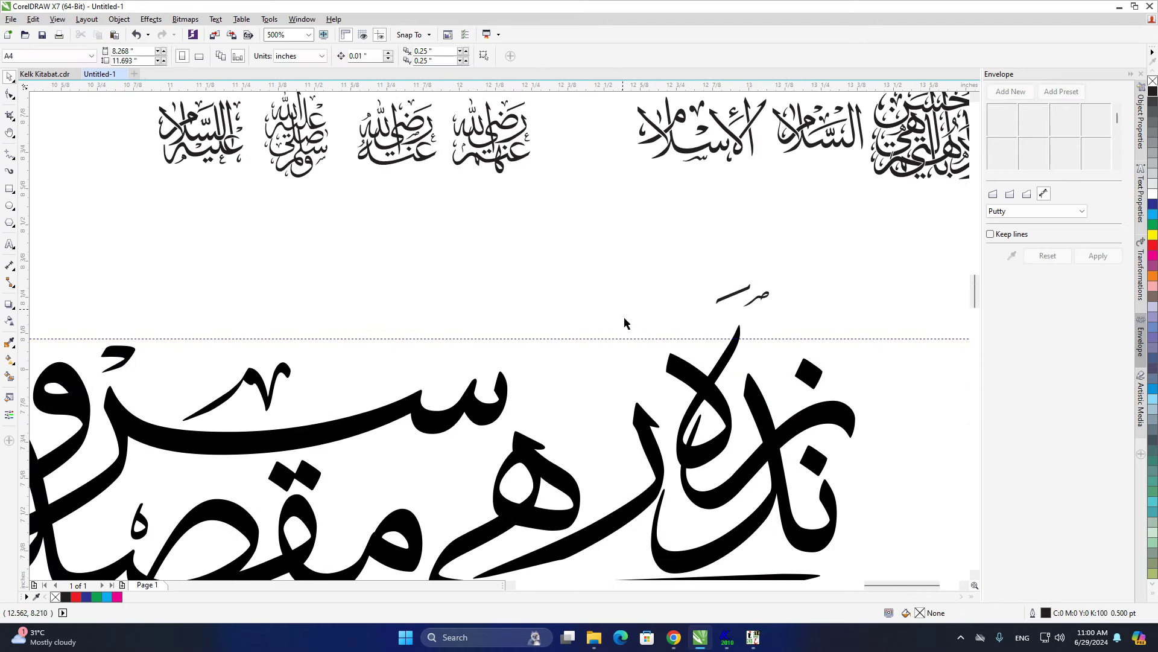
Enlarge the slanted stroke to about 0.38 by 0.22 inch and place it in the gap above رہے
{"action": "scroll", "coordinate": [624, 316], "scroll_direction": "down", "scroll_amount": 1}
{"action": "mouse_move", "coordinate": [726, 211]}
{"action": "left_mouse_down"}
{"action": "mouse_move", "coordinate": [562, 321]}
{"action": "mouse_move", "coordinate": [655, 248]}
{"action": "left_mouse_up"}
{"action": "left_click_drag", "start_coordinate": [569, 330], "coordinate": [663, 282]}
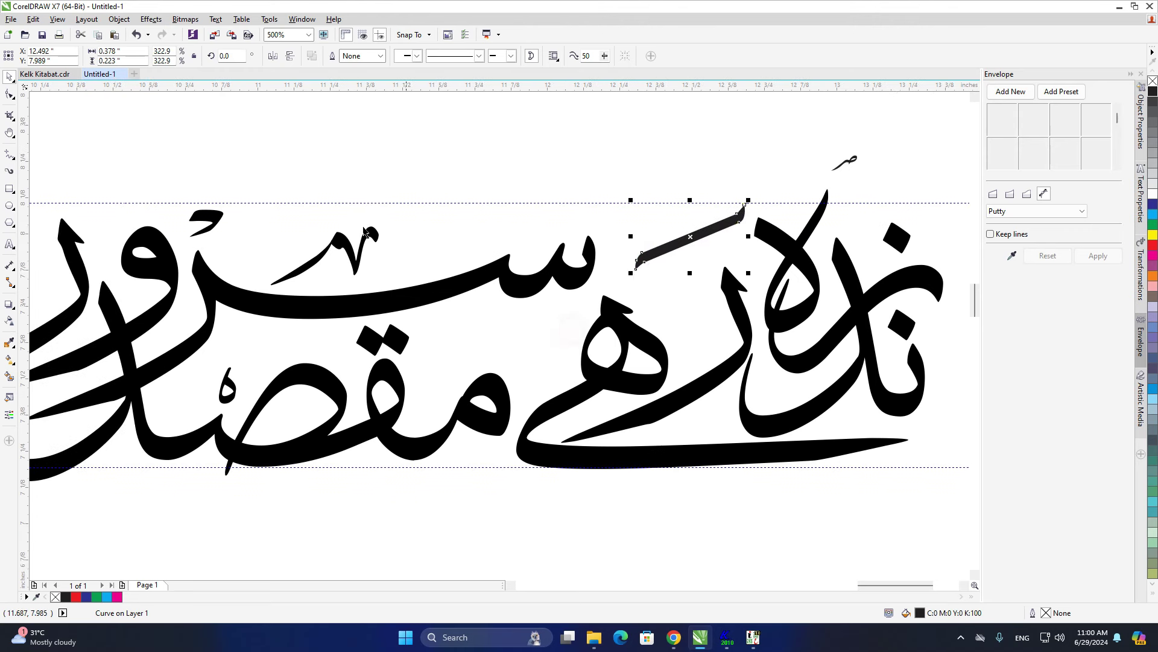
Lengthen the slanted stroke by moving the nodes of its lower end outward
{"action": "left_click", "coordinate": [8, 94]}
{"action": "left_click_drag", "start_coordinate": [677, 296], "coordinate": [613, 273]}
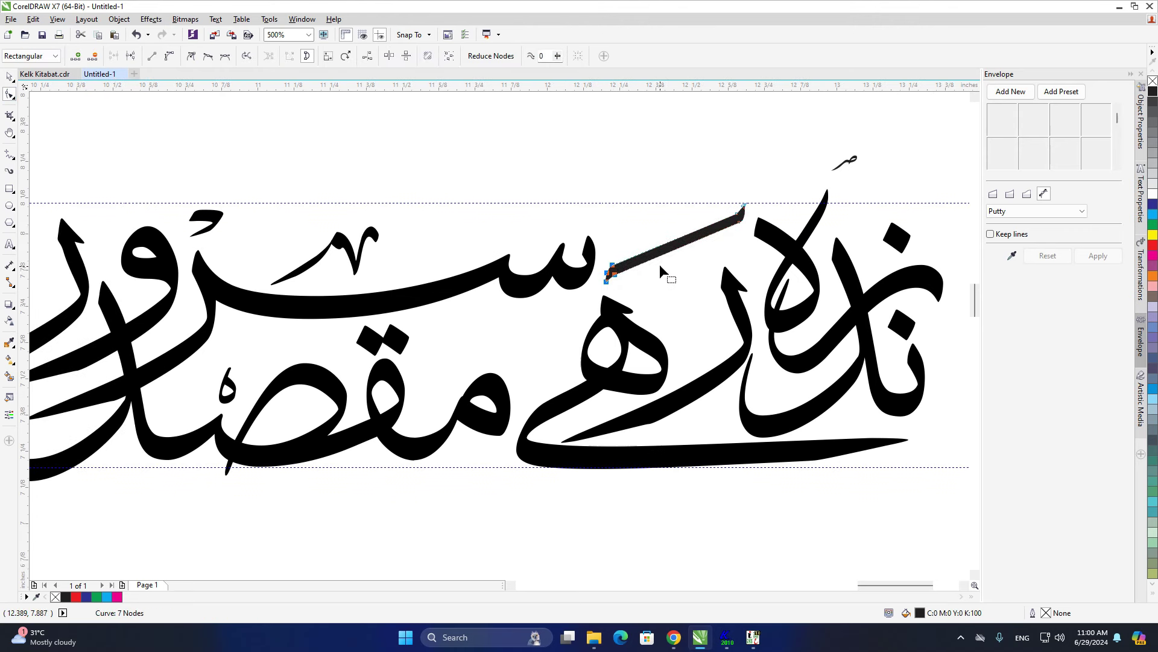
{"action": "key", "text": "space"}
Duplicate the slanted stroke above the م of مقصد and shift the letters of زندہ رہے slightly closer to it
{"action": "scroll", "coordinate": [660, 282], "scroll_direction": "down", "scroll_amount": 3}
{"action": "mouse_move", "coordinate": [676, 191]}
{"action": "left_mouse_down"}
{"action": "mouse_move", "coordinate": [492, 289]}
{"action": "mouse_move", "coordinate": [507, 286]}
{"action": "left_mouse_up"}
{"action": "scroll", "coordinate": [871, 132], "scroll_direction": "right", "scroll_amount": 3}
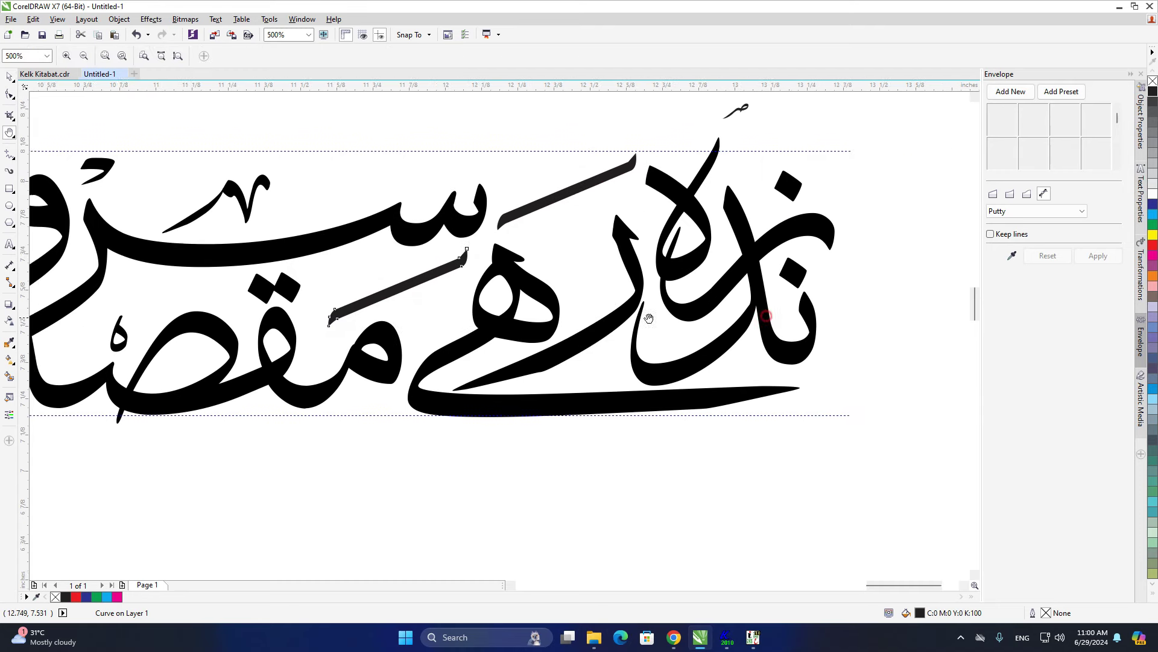
{"action": "left_click_drag", "start_coordinate": [871, 132], "coordinate": [377, 505]}
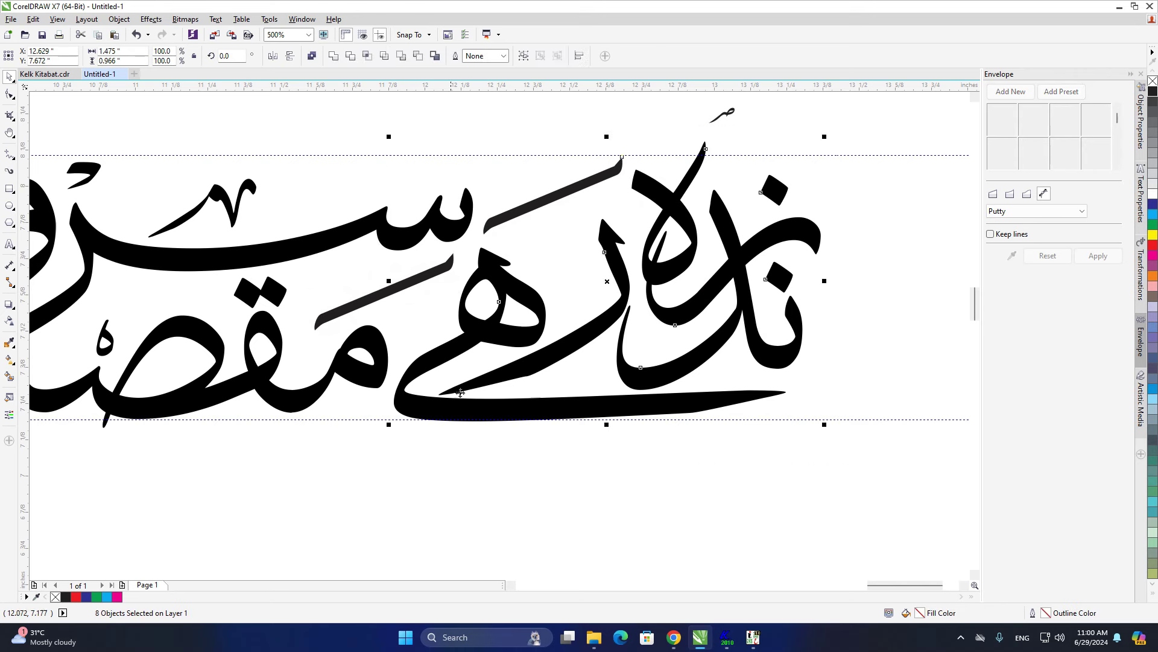
{"action": "left_click_drag", "start_coordinate": [464, 348], "coordinate": [455, 348]}
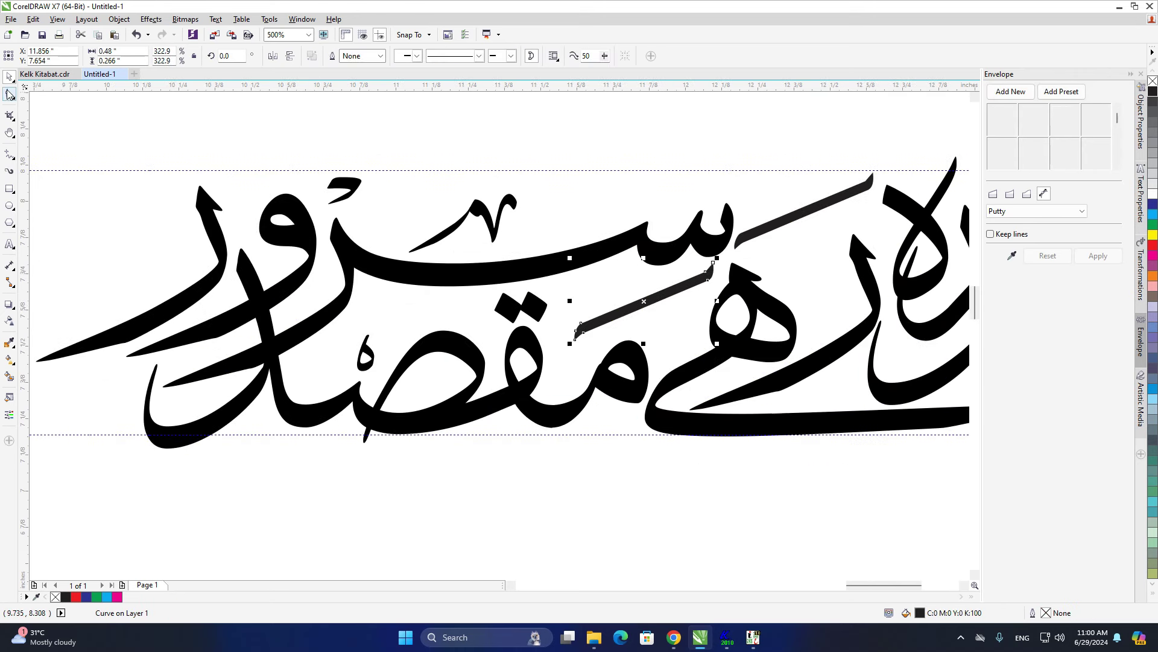
Stretch the copied stroke above the م to about 0.56 by 0.30 inch by moving its lower end nodes
{"action": "left_click", "coordinate": [9, 94]}
{"action": "left_click_drag", "start_coordinate": [582, 333], "coordinate": [561, 339]}
{"action": "key", "text": "space"}
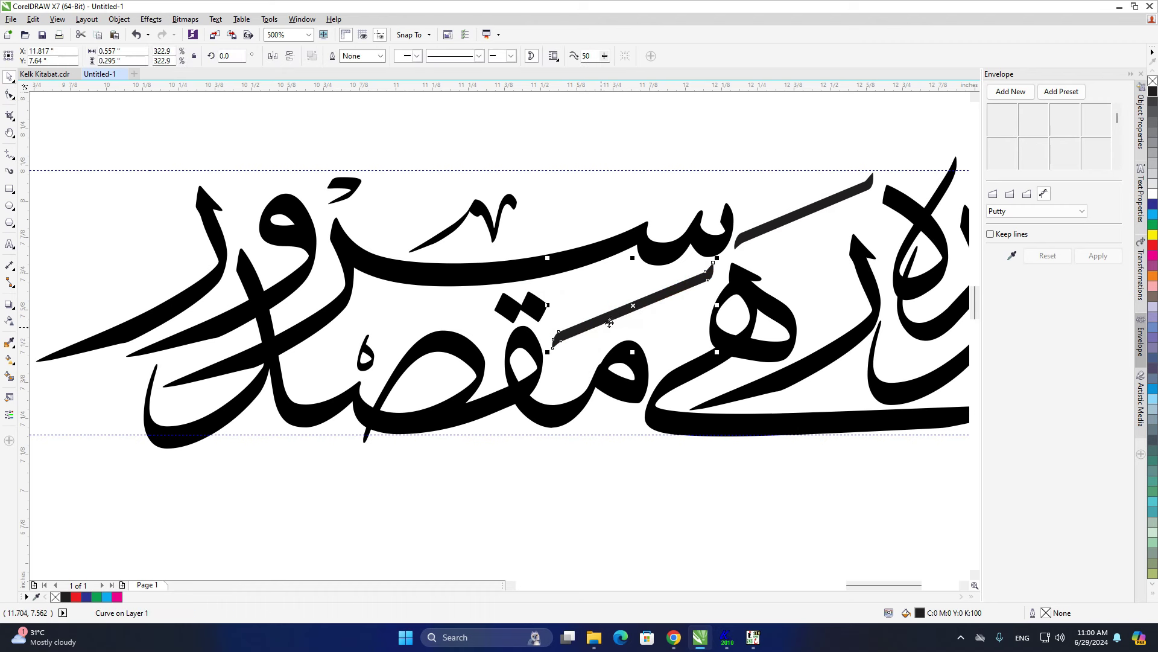
Duplicate the slanted stroke above the صد of مقصد and shrink the small loop mark under it to about 0.044 by 0.094 inch
{"action": "left_click_drag", "start_coordinate": [623, 310], "coordinate": [370, 361]}
{"action": "left_click", "coordinate": [371, 361]}
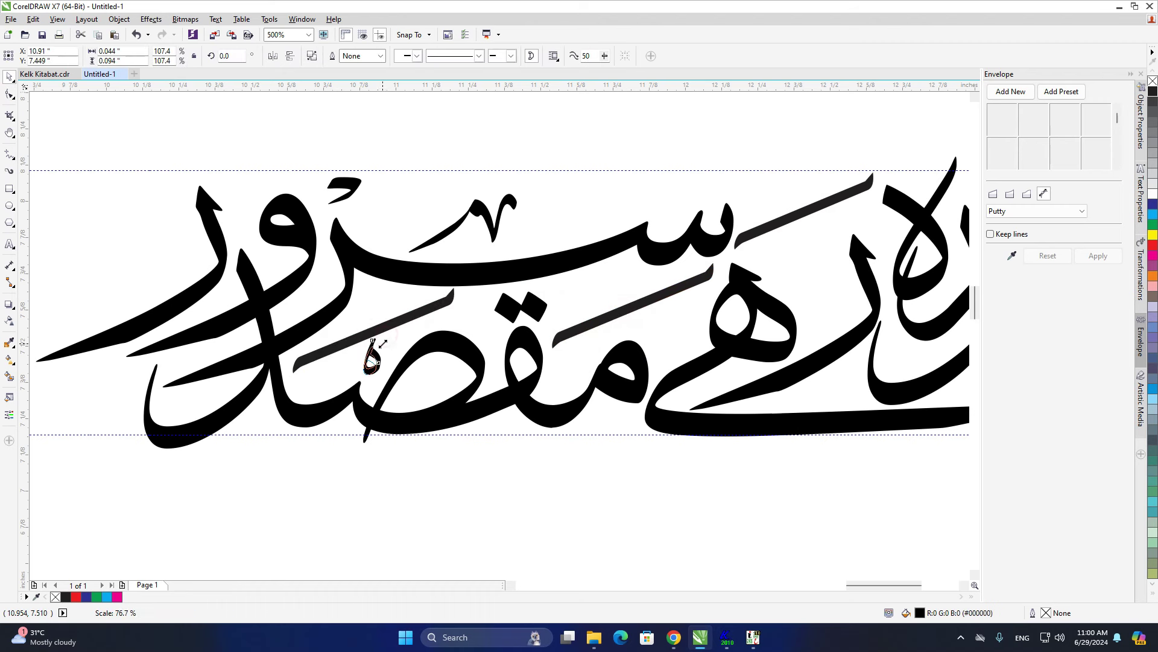
{"action": "left_click_drag", "start_coordinate": [370, 359], "coordinate": [375, 357]}
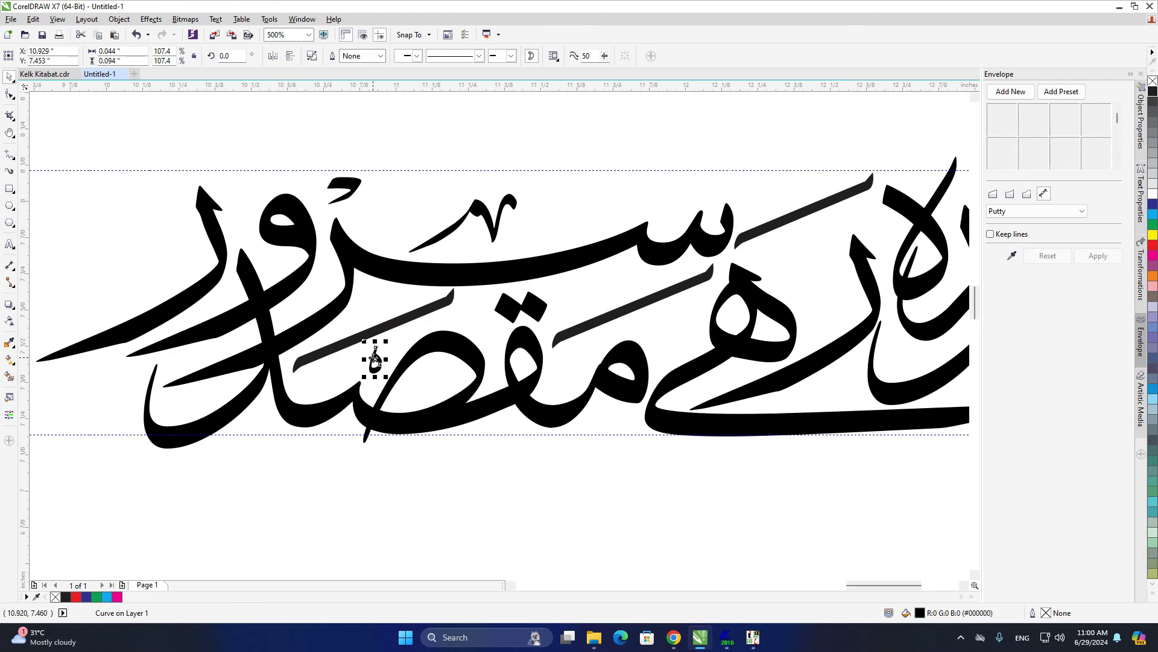
Duplicate the slanted stroke from above رہے into the gap above the س of سرور
{"action": "key", "text": "h"}
{"action": "left_click_drag", "start_coordinate": [708, 317], "coordinate": [598, 320]}
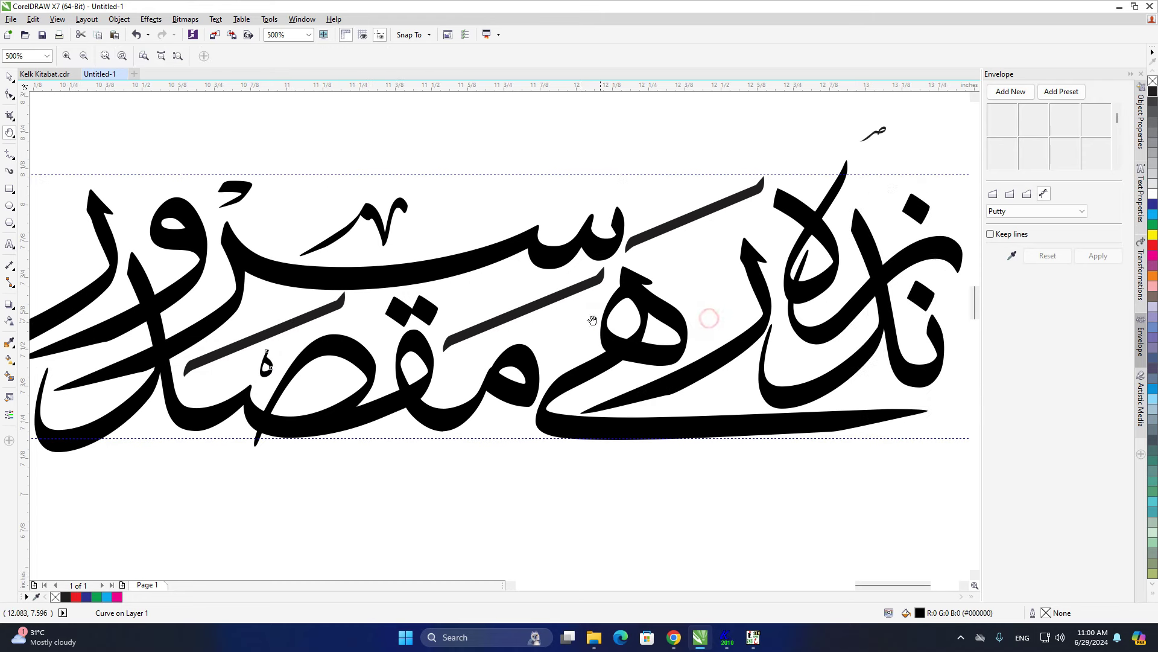
{"action": "key", "text": "space"}
{"action": "left_click_drag", "start_coordinate": [684, 219], "coordinate": [480, 217]}
{"action": "right_click", "coordinate": [480, 218]}
Convert the compact block-shaped phrase beyond the title's upper corner to curves and break it apart into separate pieces
{"action": "key", "text": "F3"}
{"action": "key", "text": "h"}
{"action": "scroll", "coordinate": [692, 237], "scroll_direction": "up", "scroll_amount": 1}
{"action": "left_click_drag", "start_coordinate": [746, 203], "coordinate": [627, 392]}
{"action": "key", "text": "space"}
{"action": "key", "text": "ctrl+q"}
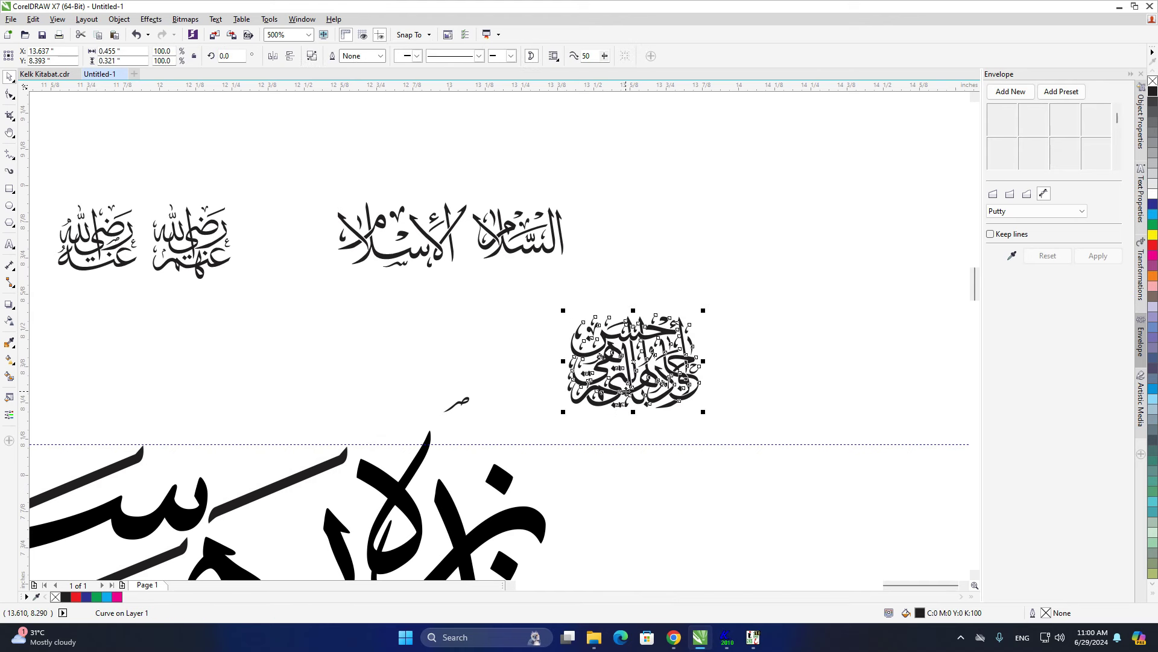
{"action": "key", "text": "ctrl+k"}
Take the V-shaped mark and its comma mark from the broken-apart phrase, enlarge them to about 0.153 by 0.245 inch and place them over رہے
{"action": "key", "text": "h"}
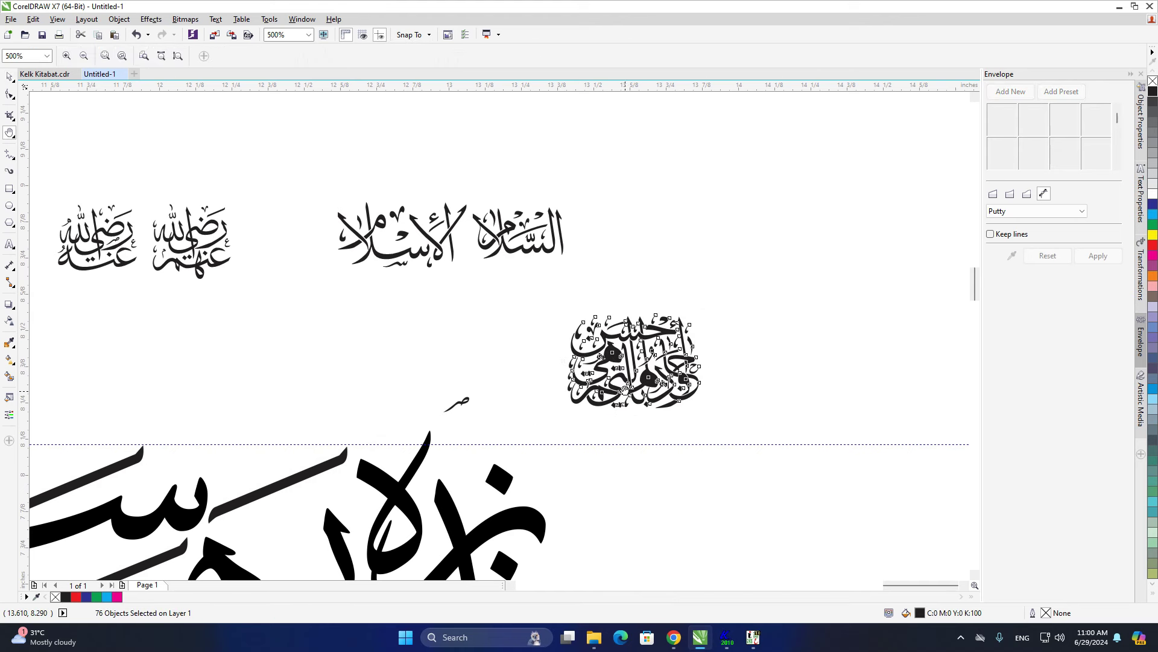
{"action": "scroll", "coordinate": [627, 392], "scroll_direction": "up", "scroll_amount": 1}
{"action": "left_click_drag", "start_coordinate": [556, 368], "coordinate": [679, 308]}
{"action": "key", "text": "space"}
{"action": "left_click", "coordinate": [707, 166]}
{"action": "left_click_drag", "start_coordinate": [662, 228], "coordinate": [416, 482]}
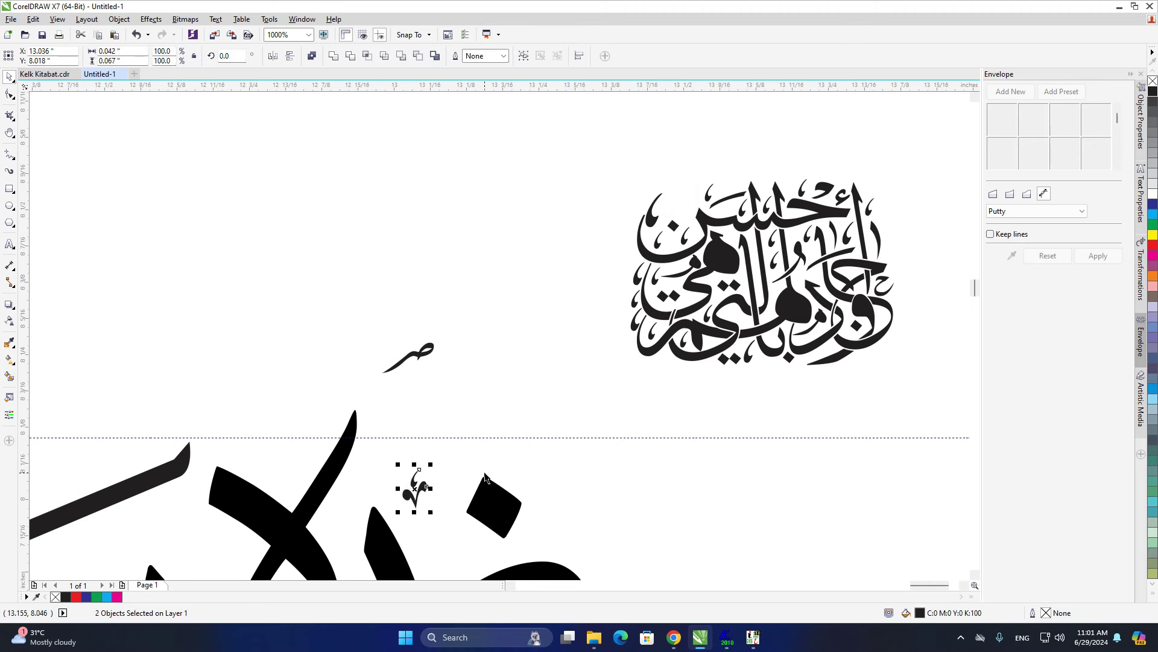
{"action": "scroll", "coordinate": [485, 476], "scroll_direction": "down", "scroll_amount": 1}
{"action": "left_click_drag", "start_coordinate": [517, 328], "coordinate": [343, 406]}
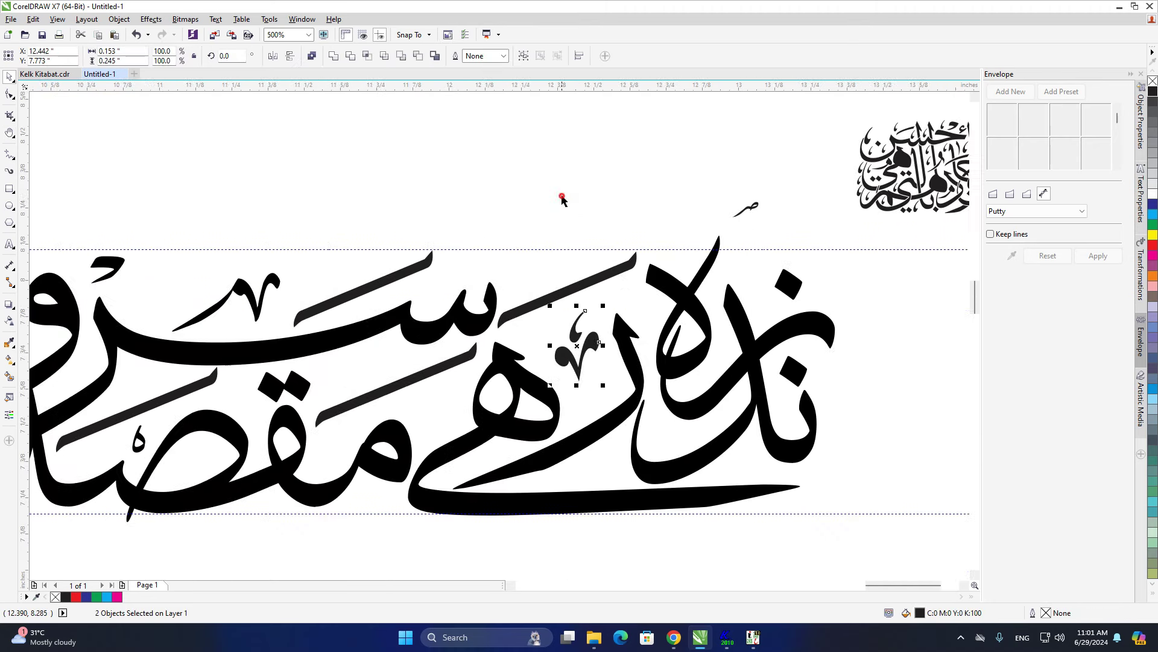
Duplicate the comma mark above the slanted stroke over رہے at about 0.055 by 0.11 inch, and again beside its ہ
{"action": "left_click", "coordinate": [563, 197]}
{"action": "left_click_drag", "start_coordinate": [578, 338], "coordinate": [545, 274]}
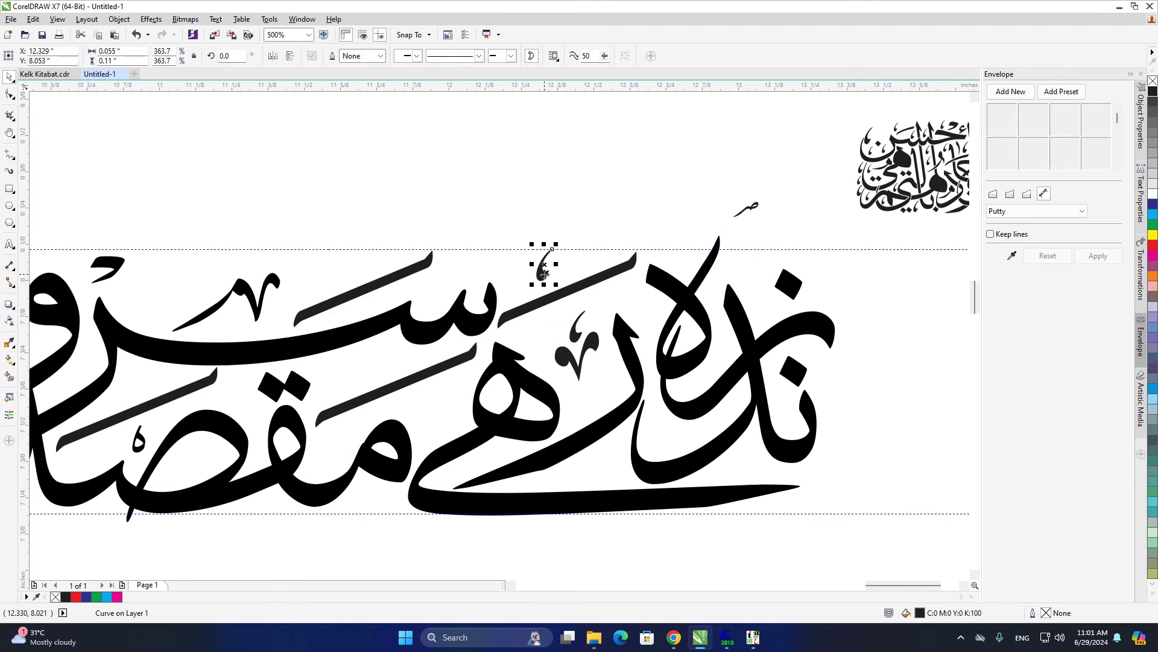
{"action": "left_click_drag", "start_coordinate": [585, 328], "coordinate": [730, 274]}
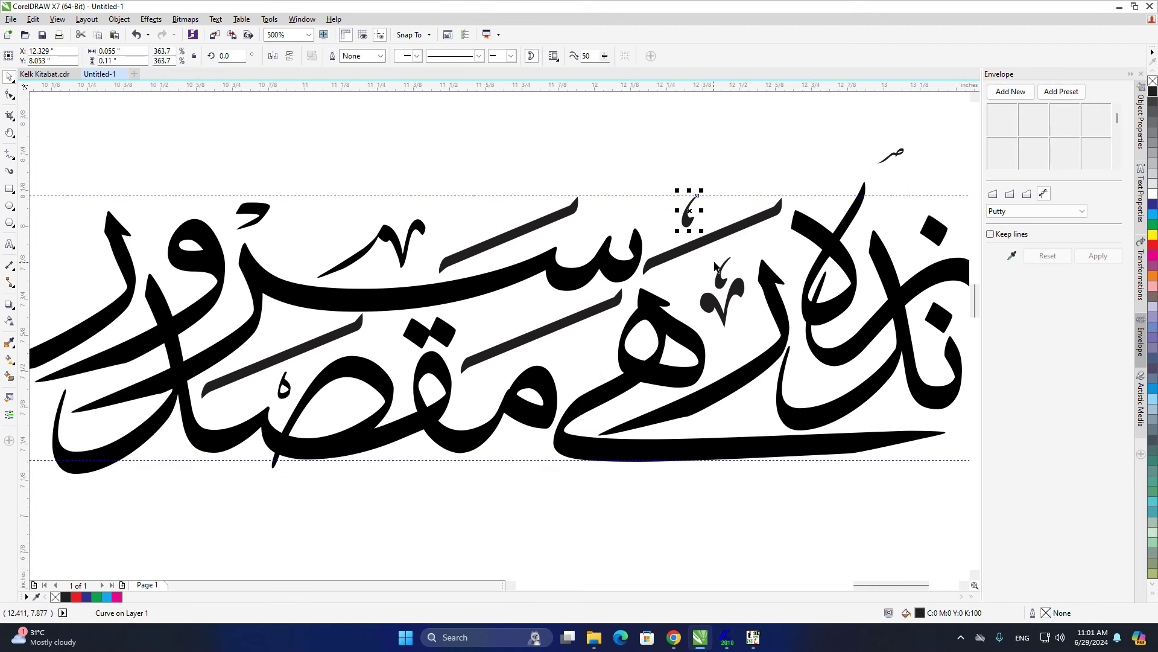
{"action": "left_click_drag", "start_coordinate": [592, 356], "coordinate": [583, 363]}
{"action": "right_click", "coordinate": [584, 363]}
Duplicate the V-shaped mark above the stroke over مقصد, and add comma marks about 0.064 by 0.129 inch over سرور
{"action": "left_click_drag", "start_coordinate": [722, 310], "coordinate": [503, 319]}
{"action": "right_click", "coordinate": [501, 316]}
{"action": "mouse_move", "coordinate": [528, 279]}
{"action": "left_mouse_down"}
{"action": "mouse_move", "coordinate": [525, 302]}
{"action": "mouse_move", "coordinate": [537, 287]}
{"action": "left_mouse_up"}
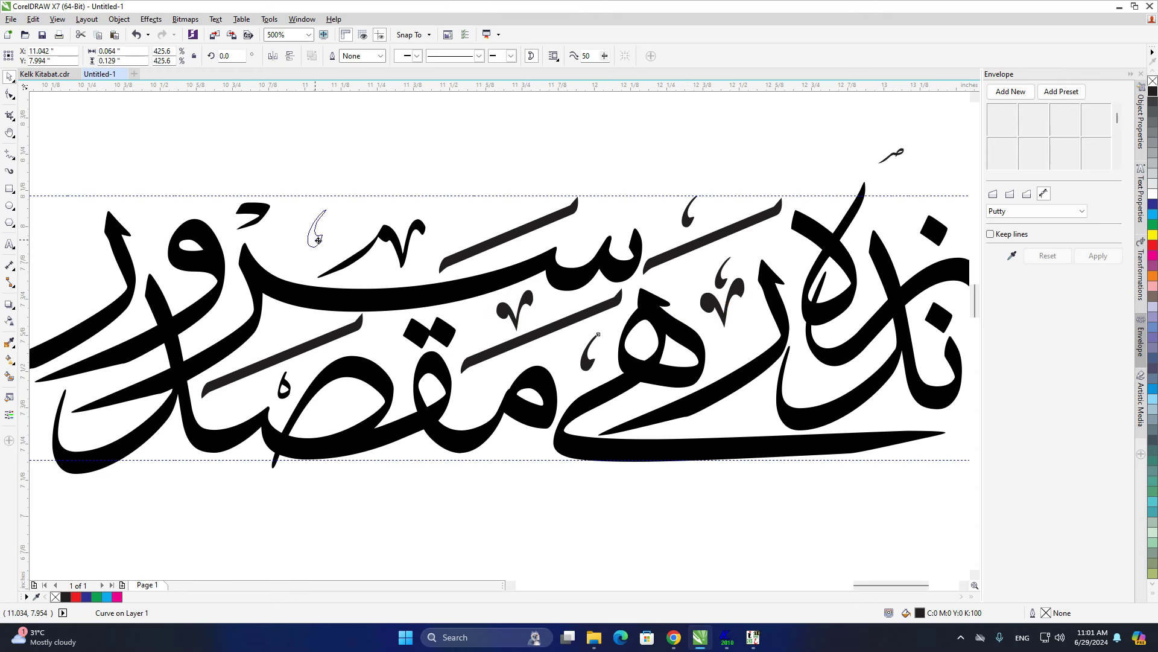
{"action": "left_click_drag", "start_coordinate": [315, 242], "coordinate": [318, 240]}
{"action": "left_click_drag", "start_coordinate": [473, 216], "coordinate": [477, 230]}
Duplicate the V-shaped mark together with its comma mark beside the final ر of سرور
{"action": "key", "text": "h"}
{"action": "right_click", "coordinate": [479, 272]}
{"action": "left_click_drag", "start_coordinate": [460, 287], "coordinate": [598, 292]}
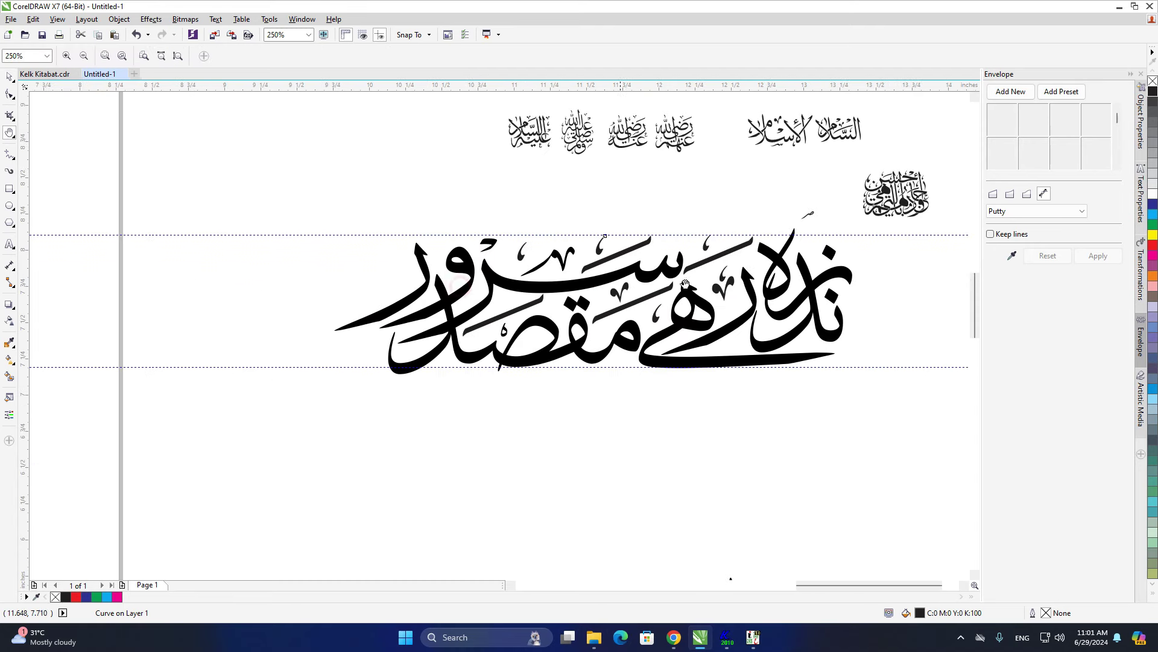
{"action": "key", "text": "space"}
{"action": "left_click_drag", "start_coordinate": [700, 324], "coordinate": [700, 322]}
{"action": "left_click", "coordinate": [707, 249], "text": "shift"}
{"action": "left_click_drag", "start_coordinate": [726, 282], "coordinate": [399, 273]}
{"action": "right_click", "coordinate": [398, 272]}
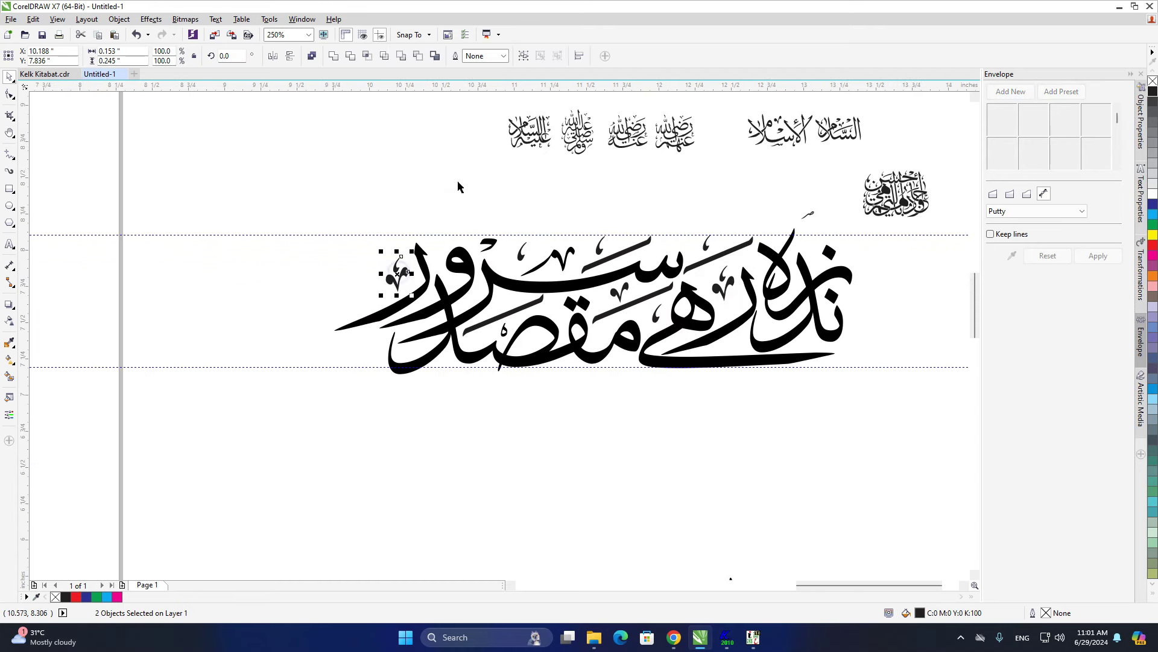
{"action": "left_click", "coordinate": [456, 191]}
Duplicate a comma mark just above the long tail of رہے and move the small ص mark down above the second title
{"action": "left_click_drag", "start_coordinate": [594, 314], "coordinate": [493, 320]}
{"action": "left_click_drag", "start_coordinate": [607, 255], "coordinate": [634, 353]}
{"action": "right_click", "coordinate": [635, 353]}
{"action": "left_click", "coordinate": [666, 458]}
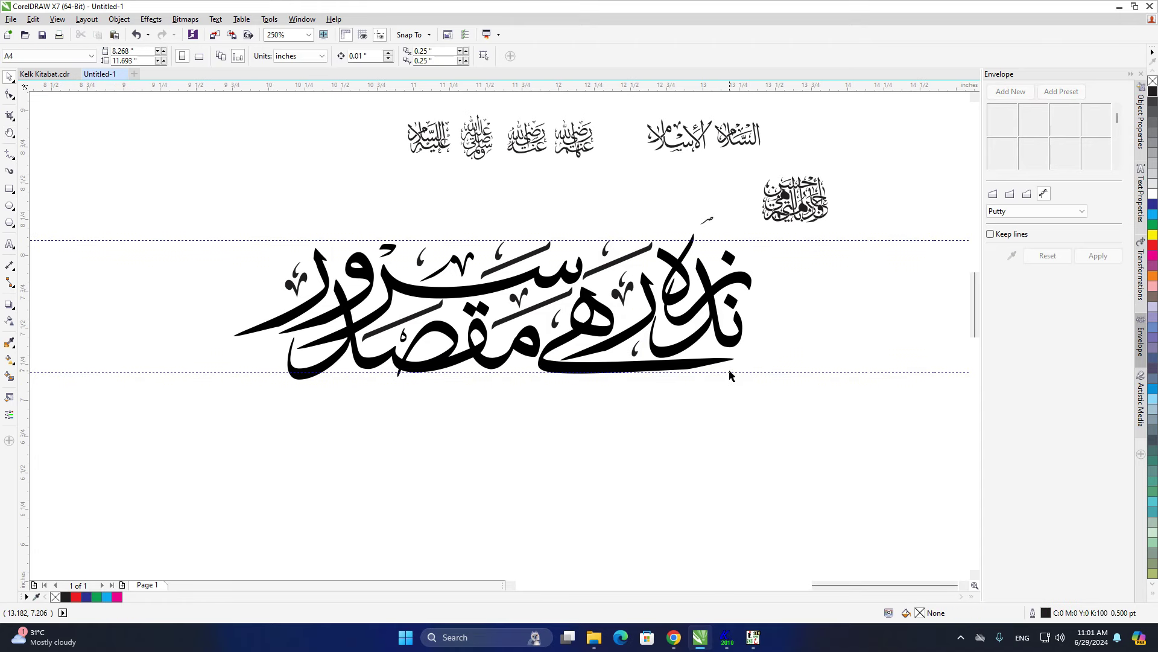
{"action": "left_click_drag", "start_coordinate": [710, 221], "coordinate": [723, 361]}
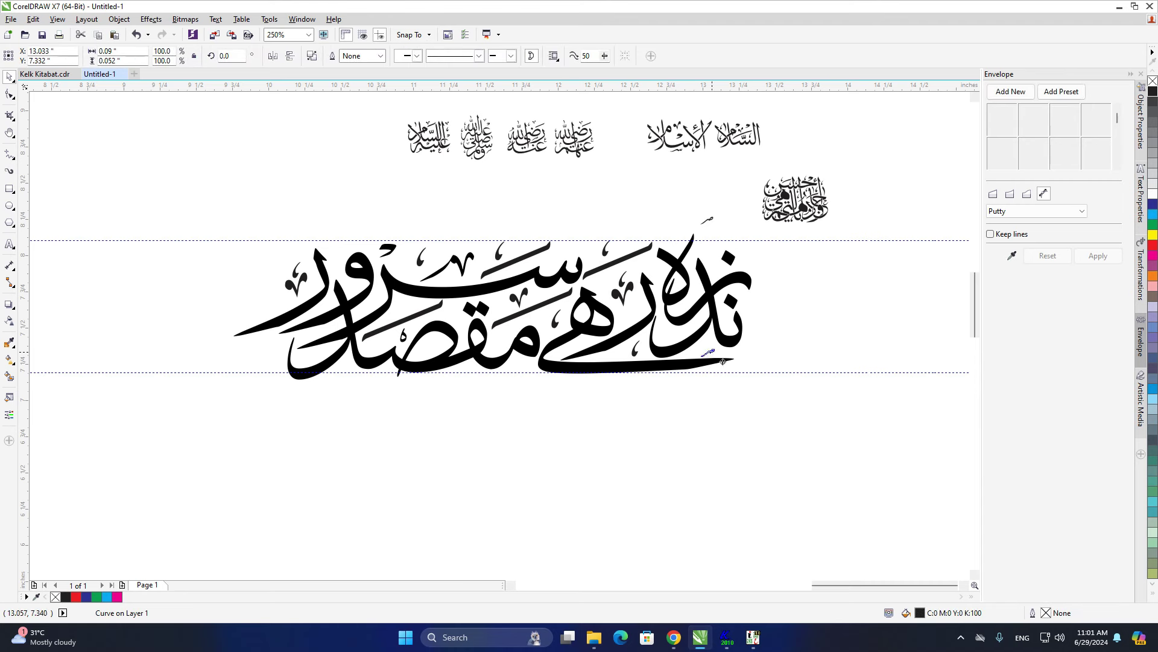
{"action": "scroll", "coordinate": [649, 446], "scroll_direction": "down", "scroll_amount": 4}
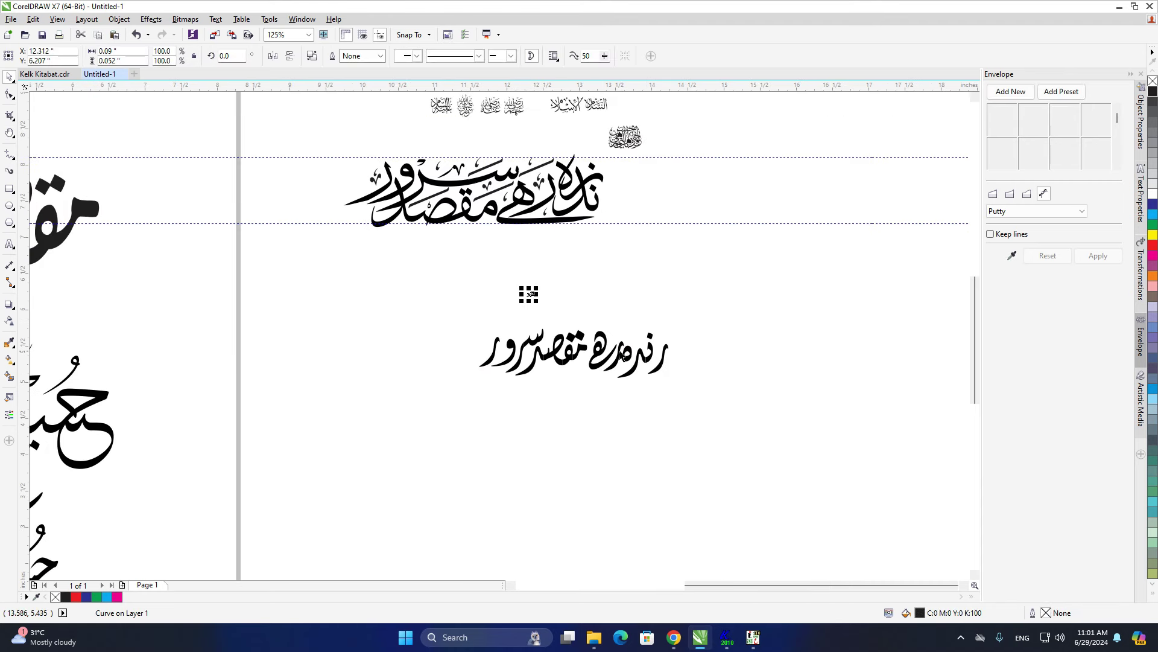
Weld the first two touching letter pieces of مقصد in the second title
{"action": "scroll", "coordinate": [623, 356], "scroll_direction": "up", "scroll_amount": 15}
{"action": "left_click_drag", "start_coordinate": [639, 307], "coordinate": [635, 309]}
{"action": "left_click", "coordinate": [586, 332], "text": "shift"}
{"action": "scroll", "coordinate": [821, 181], "scroll_direction": "down", "scroll_amount": 8}
{"action": "left_click_drag", "start_coordinate": [895, 151], "coordinate": [521, 449]}
{"action": "left_click_drag", "start_coordinate": [552, 341], "coordinate": [559, 328]}
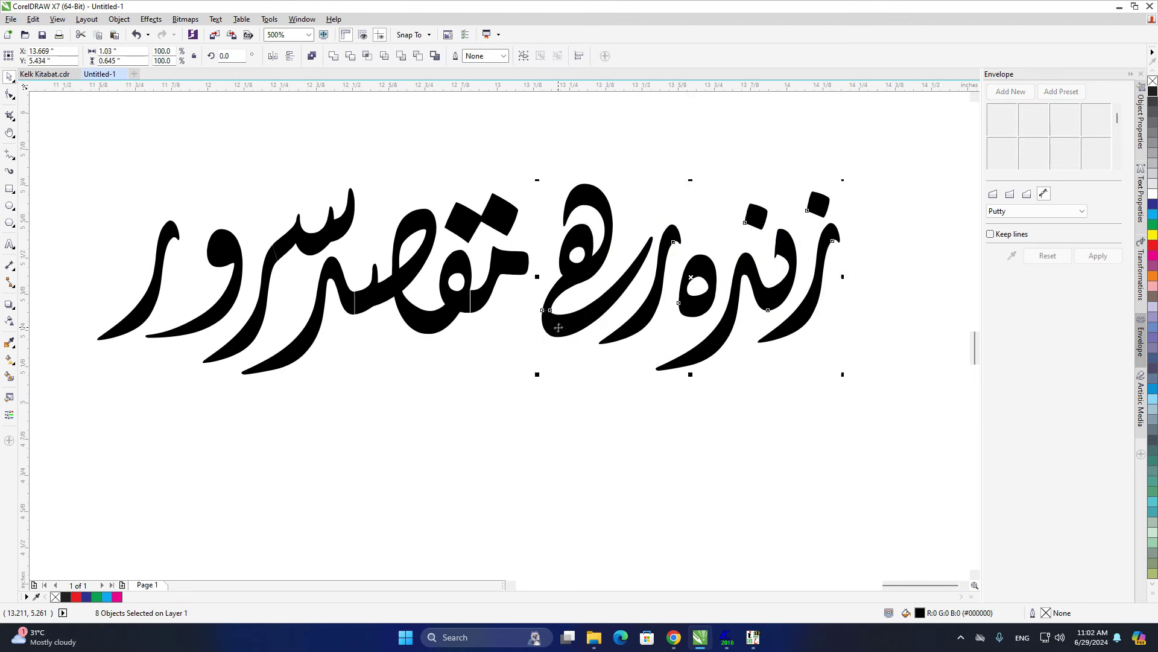
{"action": "scroll", "coordinate": [461, 306], "scroll_direction": "up", "scroll_amount": 5}
{"action": "scroll", "coordinate": [514, 307], "scroll_direction": "up", "scroll_amount": 2}
{"action": "left_click_drag", "start_coordinate": [530, 295], "coordinate": [514, 295]}
{"action": "left_click", "coordinate": [455, 313], "text": "shift"}
{"action": "scroll", "coordinate": [592, 311], "scroll_direction": "down", "scroll_amount": 4}
{"action": "scroll", "coordinate": [592, 308], "scroll_direction": "up", "scroll_amount": 1}
{"action": "left_click", "coordinate": [592, 308]}
{"action": "left_click", "coordinate": [333, 55]}
Weld the remaining touching letter pieces of مقصد into the same shape
{"action": "scroll", "coordinate": [514, 330], "scroll_direction": "up", "scroll_amount": 3}
{"action": "left_click", "coordinate": [406, 160], "text": "shift"}
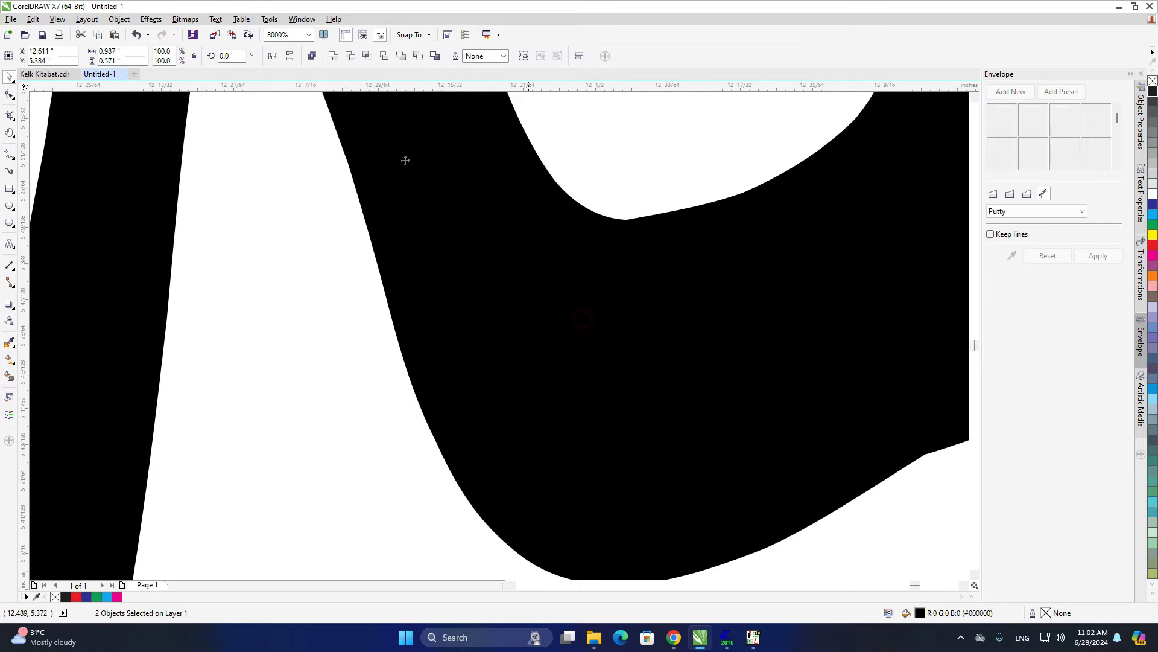
{"action": "left_click", "coordinate": [334, 56]}
{"action": "left_click", "coordinate": [332, 325], "text": "shift"}
{"action": "left_click", "coordinate": [333, 56]}
{"action": "scroll", "coordinate": [458, 319], "scroll_direction": "down", "scroll_amount": 3}
Place the small ص mark beneath the صد of مقصد in the second title and enlarge it to fit the lettering
{"action": "left_click", "coordinate": [378, 379]}
{"action": "left_click_drag", "start_coordinate": [379, 380], "coordinate": [384, 389]}
{"action": "scroll", "coordinate": [628, 347], "scroll_direction": "down", "scroll_amount": 1}
{"action": "left_click_drag", "start_coordinate": [628, 347], "coordinate": [597, 403]}
{"action": "left_click_drag", "start_coordinate": [486, 285], "coordinate": [509, 422]}
{"action": "scroll", "coordinate": [509, 426], "scroll_direction": "up", "scroll_amount": 3}
{"action": "left_click_drag", "start_coordinate": [598, 436], "coordinate": [704, 499]}
{"action": "middle_click", "coordinate": [599, 407]}
{"action": "scroll", "coordinate": [599, 406], "scroll_direction": "down", "scroll_amount": 6}
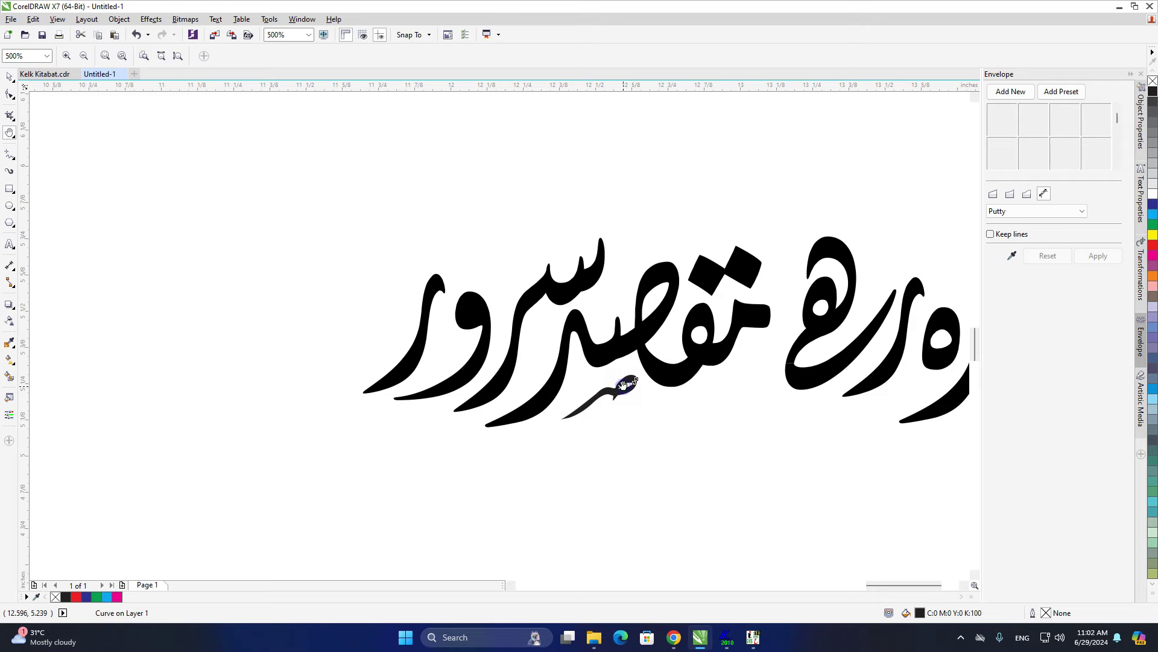
{"action": "left_click_drag", "start_coordinate": [543, 408], "coordinate": [537, 385]}
Move زندہ رہے away from the second title and enlarge مقصد سرور with its ص mark to about 3.19 by 1.48 inch
{"action": "left_click_drag", "start_coordinate": [782, 264], "coordinate": [577, 474]}
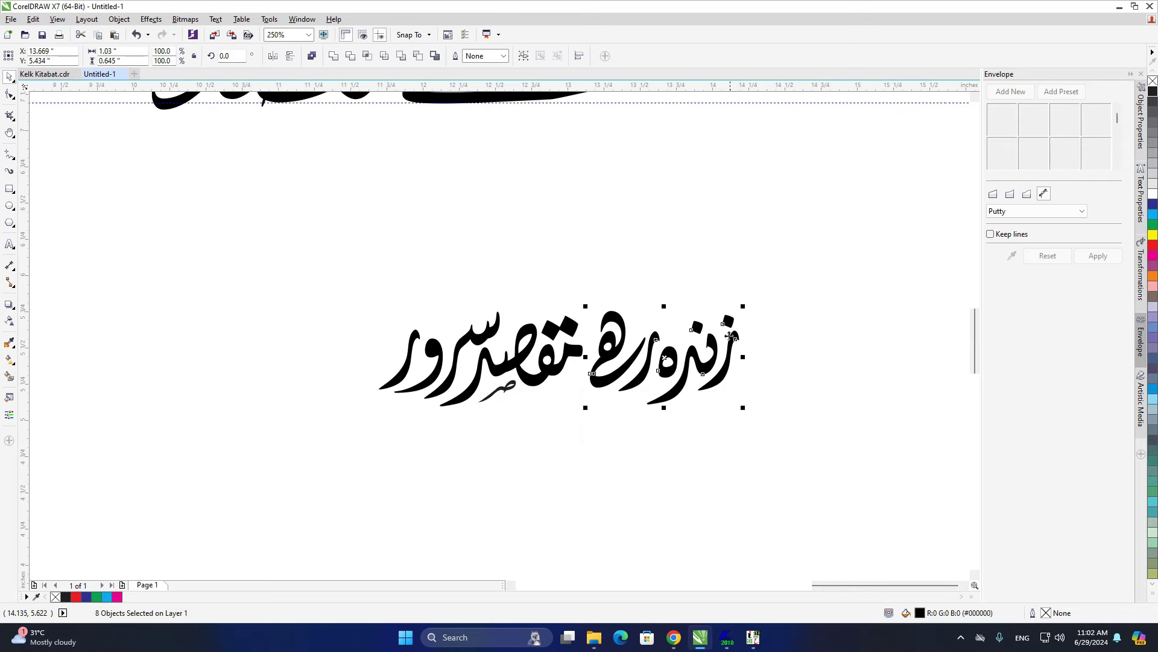
{"action": "left_click_drag", "start_coordinate": [729, 321], "coordinate": [814, 295]}
{"action": "left_click_drag", "start_coordinate": [334, 292], "coordinate": [670, 467]}
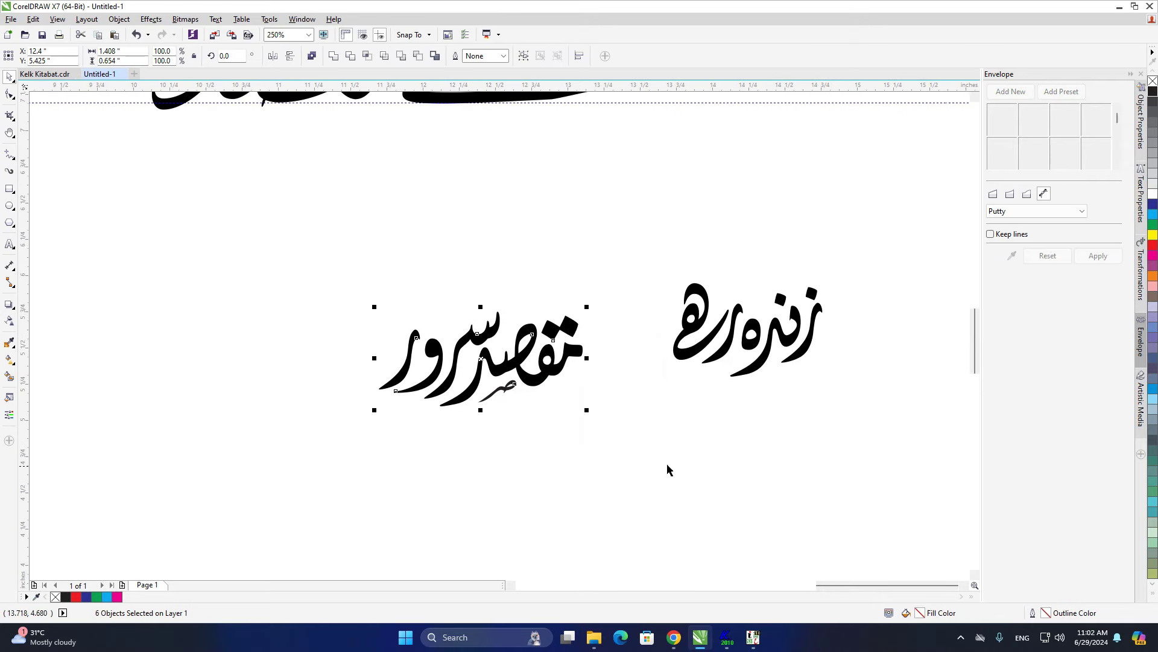
{"action": "left_click_drag", "start_coordinate": [376, 411], "coordinate": [115, 531]}
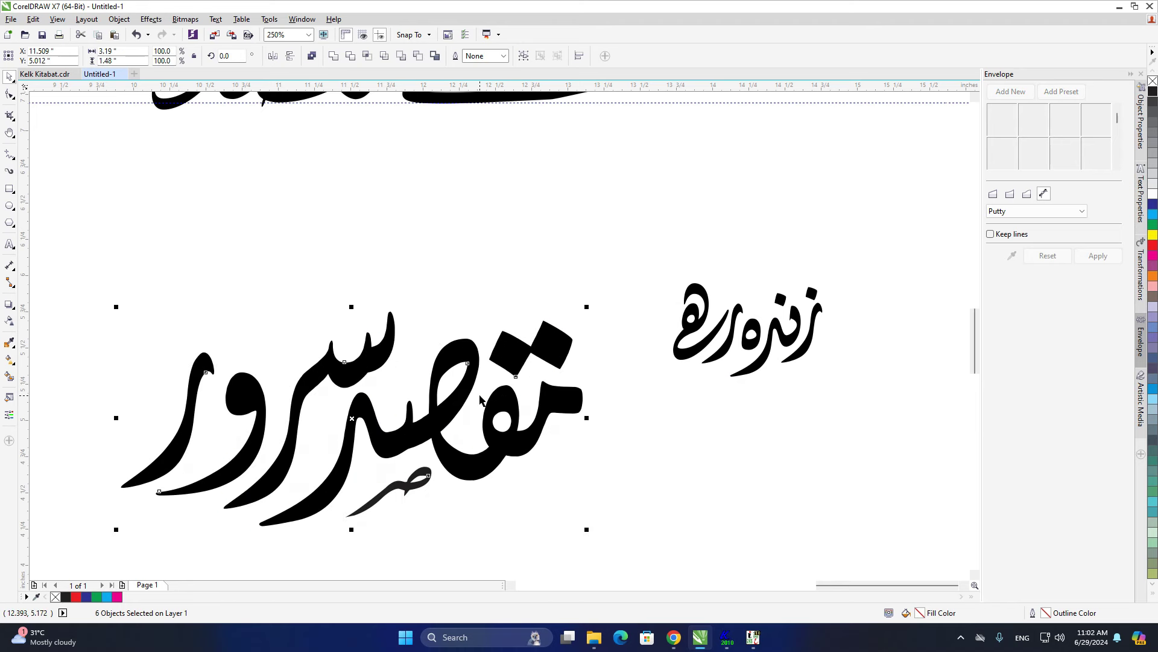
Place زندہ رہے centred above the enlarged مقصد سرور and group the pieces of مقصد سرور
{"action": "scroll", "coordinate": [483, 399], "scroll_direction": "down", "scroll_amount": 1}
{"action": "left_click_drag", "start_coordinate": [484, 397], "coordinate": [572, 398]}
{"action": "key", "text": "space"}
{"action": "left_click_drag", "start_coordinate": [772, 311], "coordinate": [641, 439]}
{"action": "left_click_drag", "start_coordinate": [678, 371], "coordinate": [486, 336]}
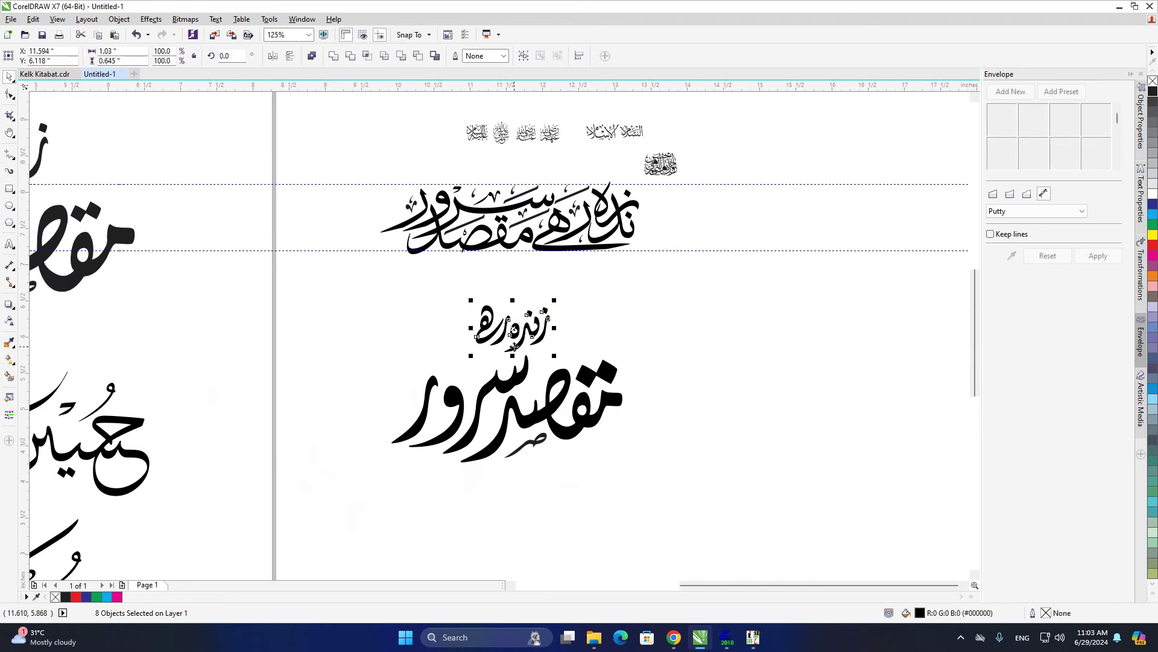
{"action": "left_click_drag", "start_coordinate": [653, 332], "coordinate": [362, 518]}
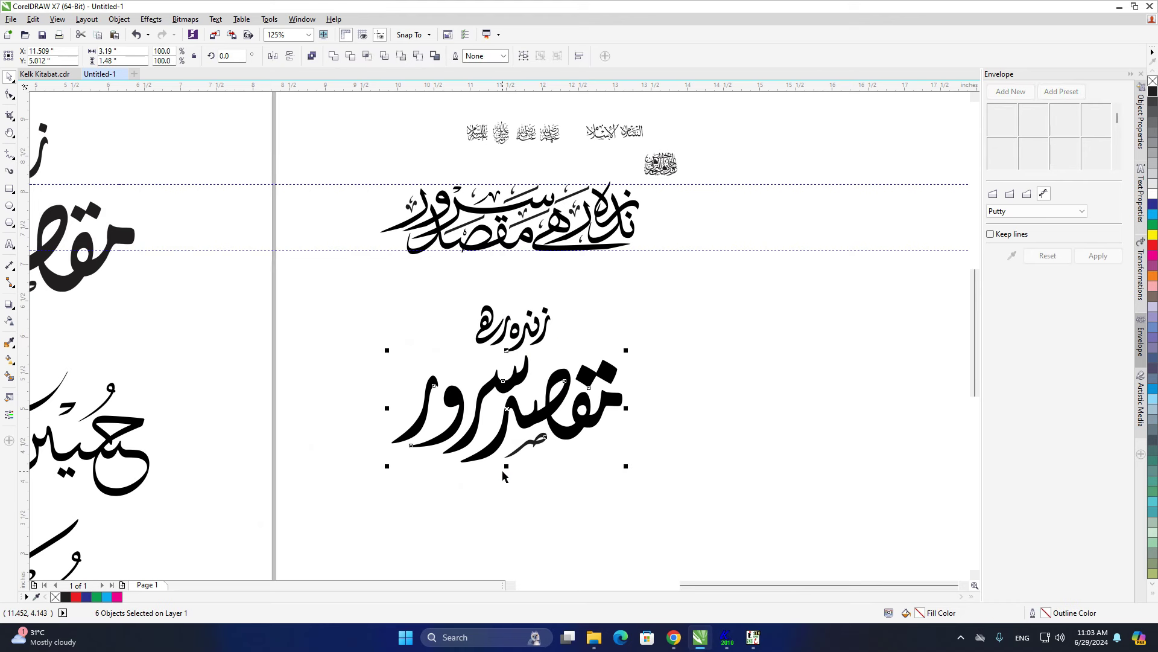
{"action": "key", "text": "ctrl+g"}
Delete the leftover Islamic phrase samples above the first title
{"action": "key", "text": "space"}
{"action": "left_click_drag", "start_coordinate": [538, 401], "coordinate": [534, 507]}
{"action": "key", "text": "space"}
{"action": "left_click_drag", "start_coordinate": [737, 170], "coordinate": [406, 289]}
{"action": "key", "text": "Delete"}
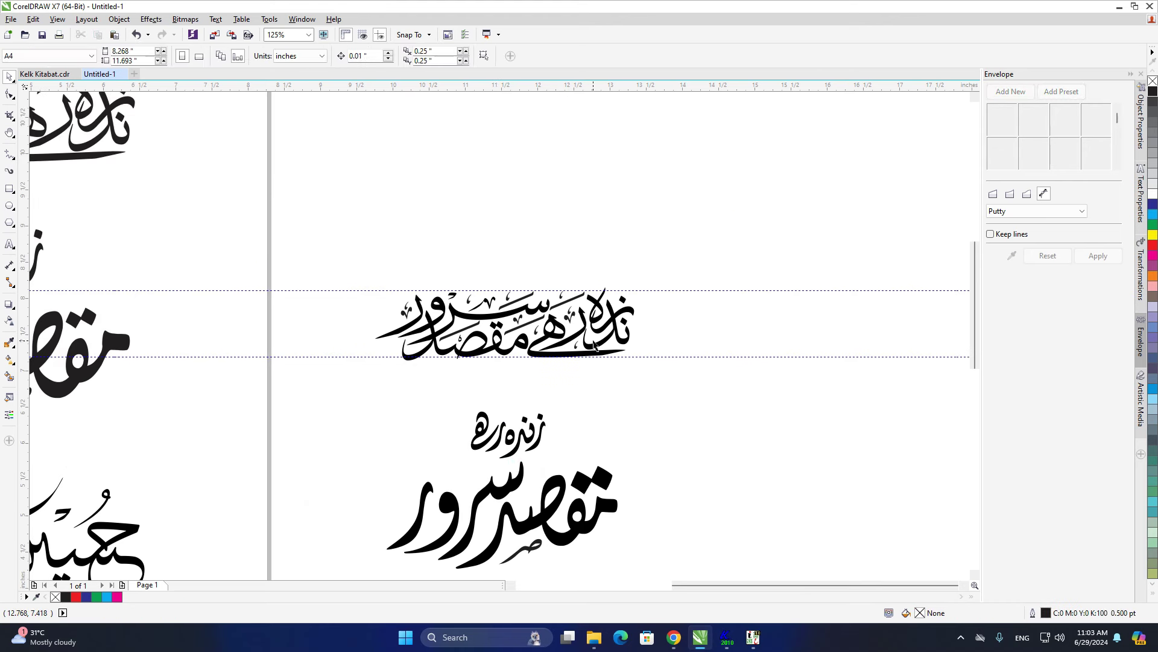
Zoom to the decorated first title, preview it full screen and look over all the finished titles
{"action": "key", "text": "space"}
{"action": "left_click_drag", "start_coordinate": [595, 344], "coordinate": [622, 300]}
{"action": "key", "text": "space"}
{"action": "left_click_drag", "start_coordinate": [715, 190], "coordinate": [383, 353]}
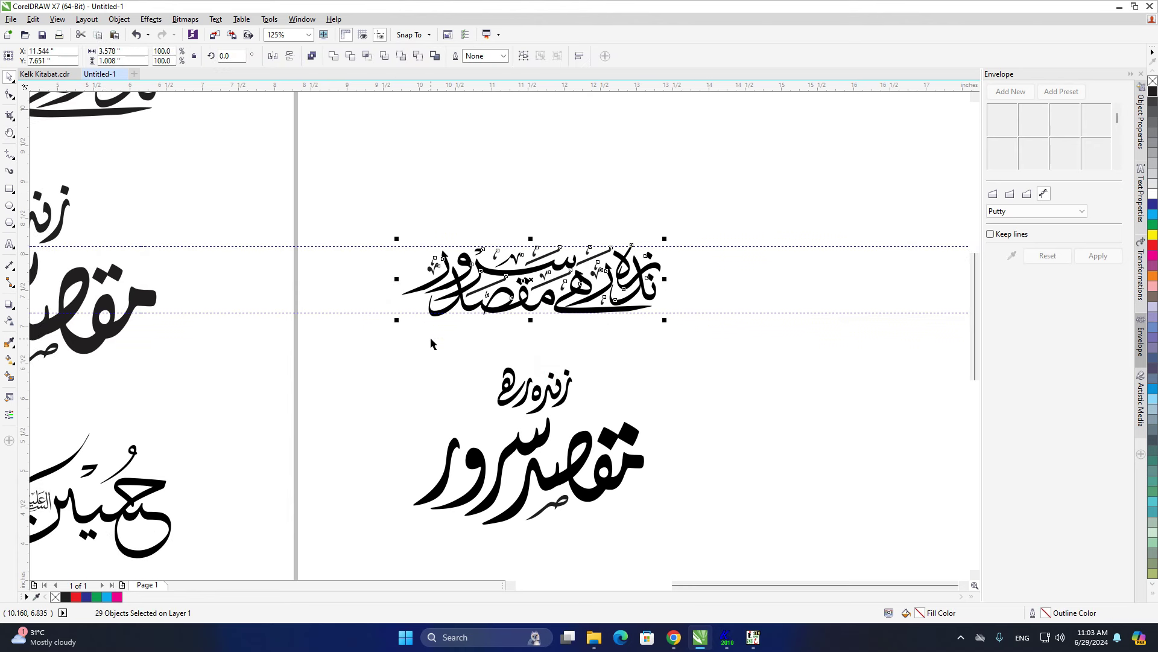
{"action": "key", "text": "shift+F2"}
{"action": "key", "text": "Escape"}
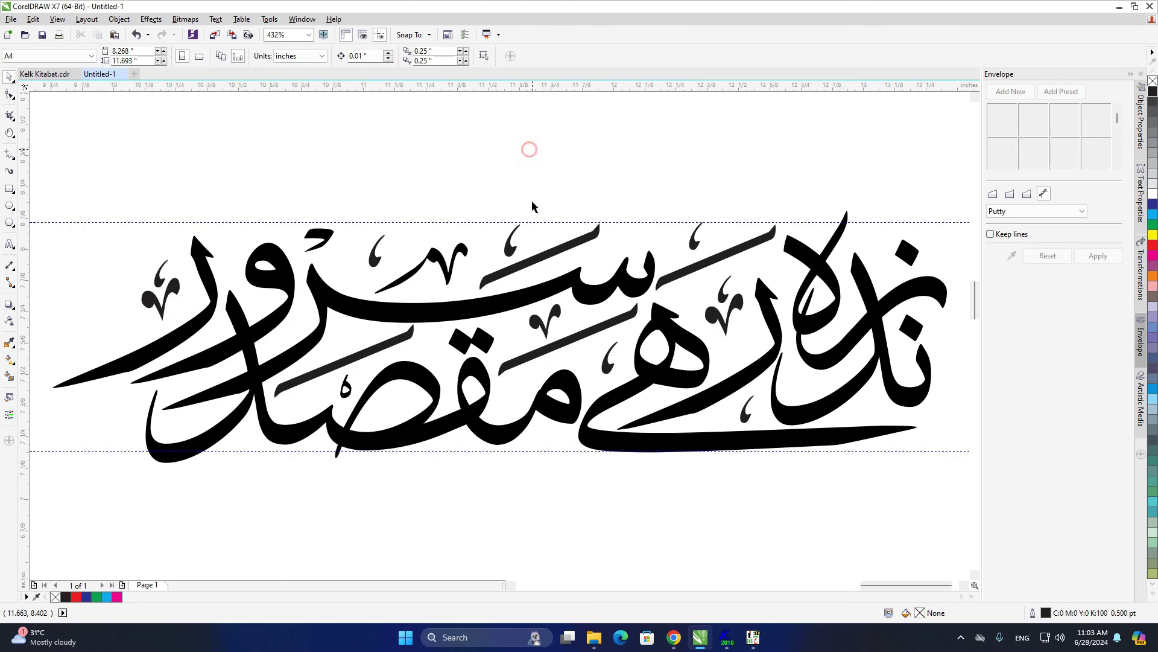
{"action": "key", "text": "F9"}
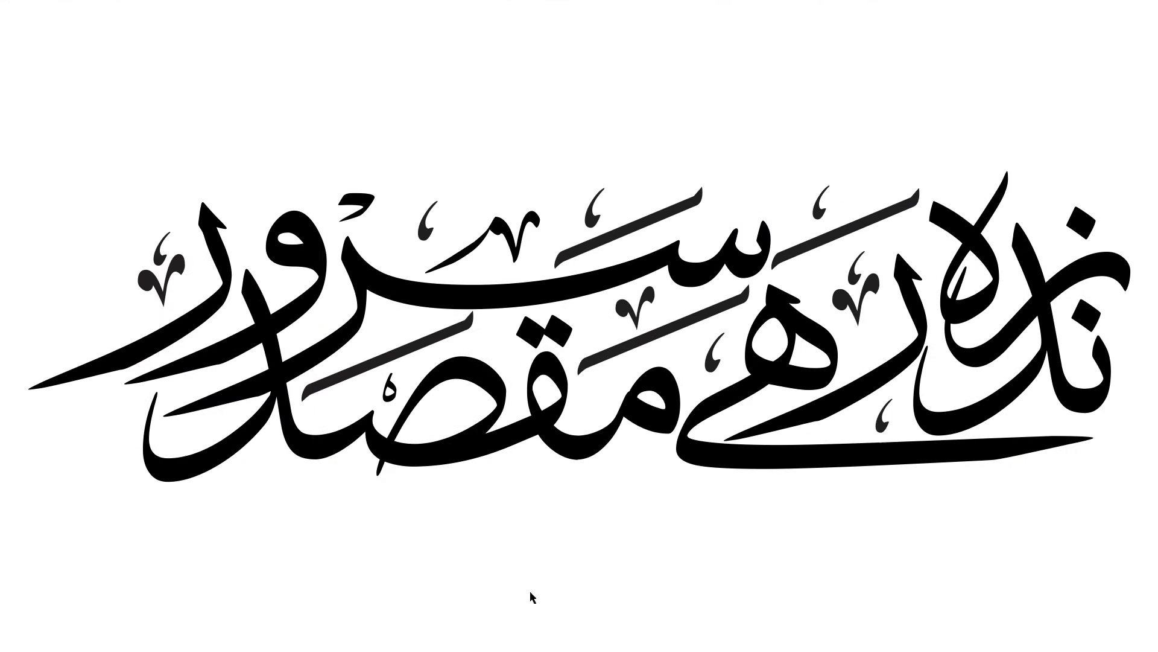
{"action": "key", "text": "Escape"}
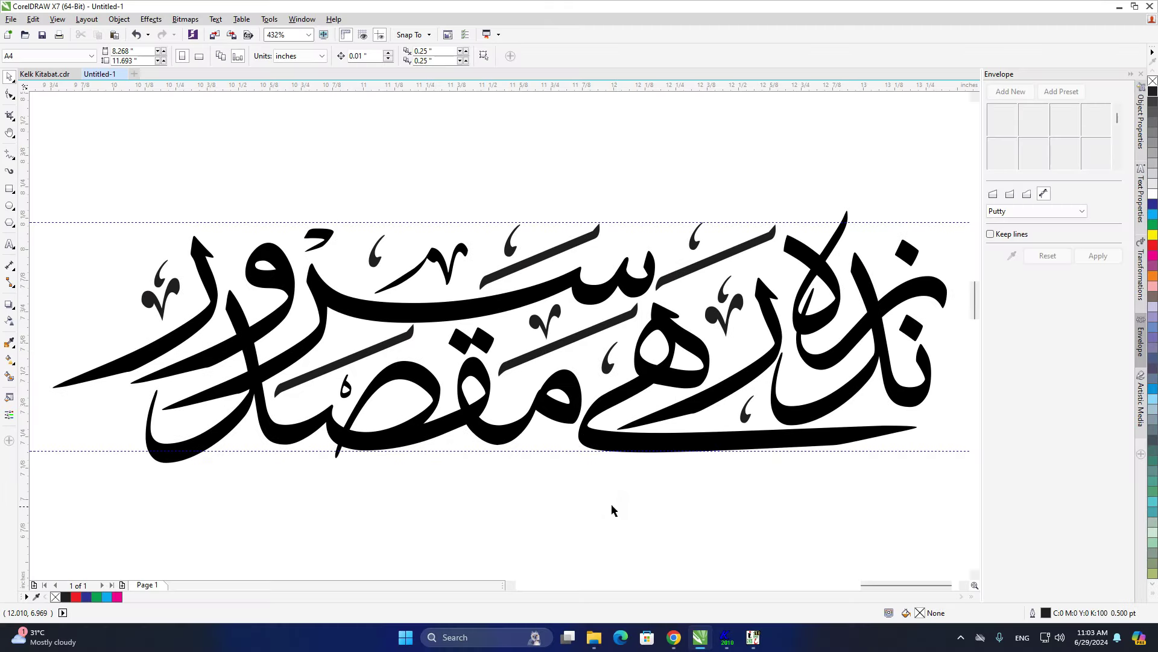
{"action": "left_click_drag", "start_coordinate": [612, 506], "coordinate": [605, 145]}
{"action": "scroll", "coordinate": [545, 406], "scroll_direction": "down", "scroll_amount": 5}
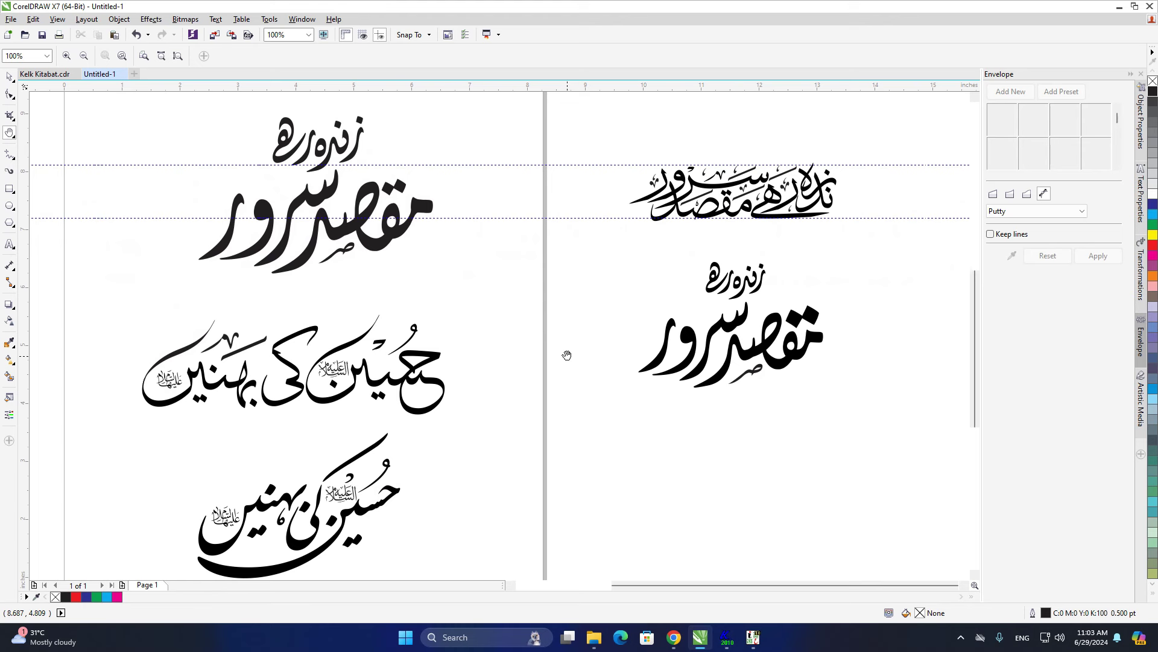
{"action": "left_click_drag", "start_coordinate": [567, 356], "coordinate": [512, 367]}
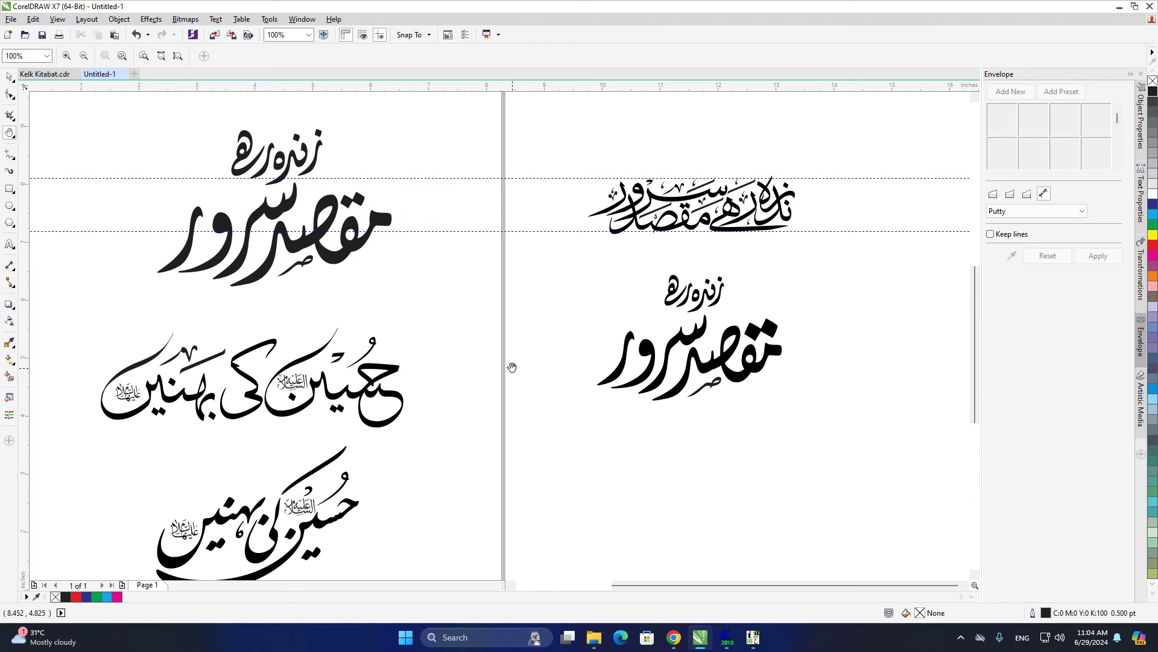